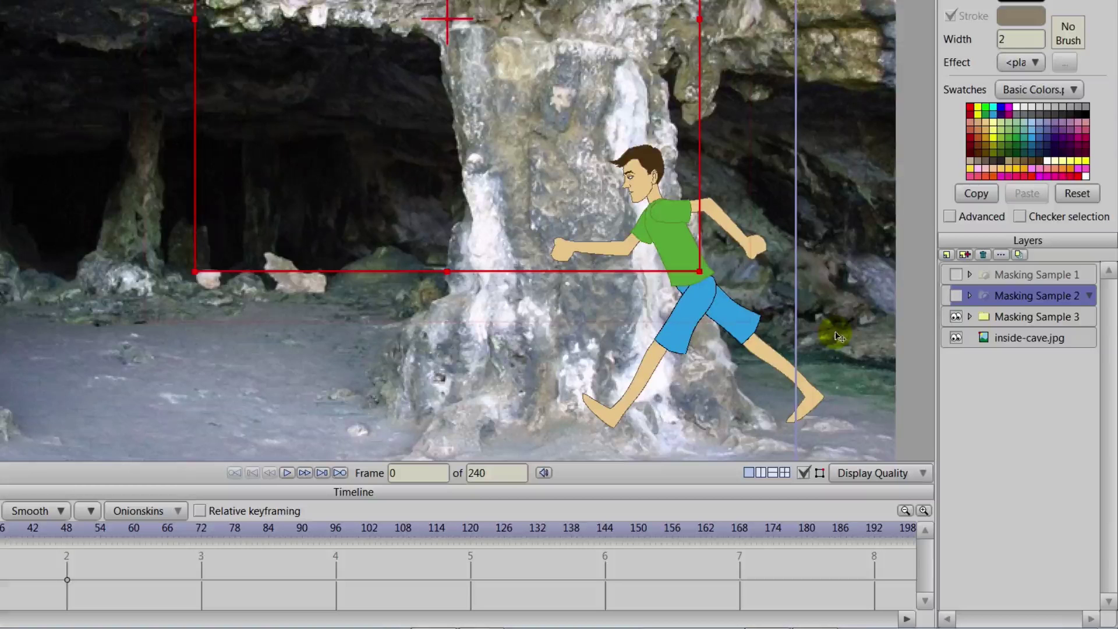
Select the Masking Sample 3 group layer and expand it to show its sublayers.
scroll(827, 341, "down", 3)
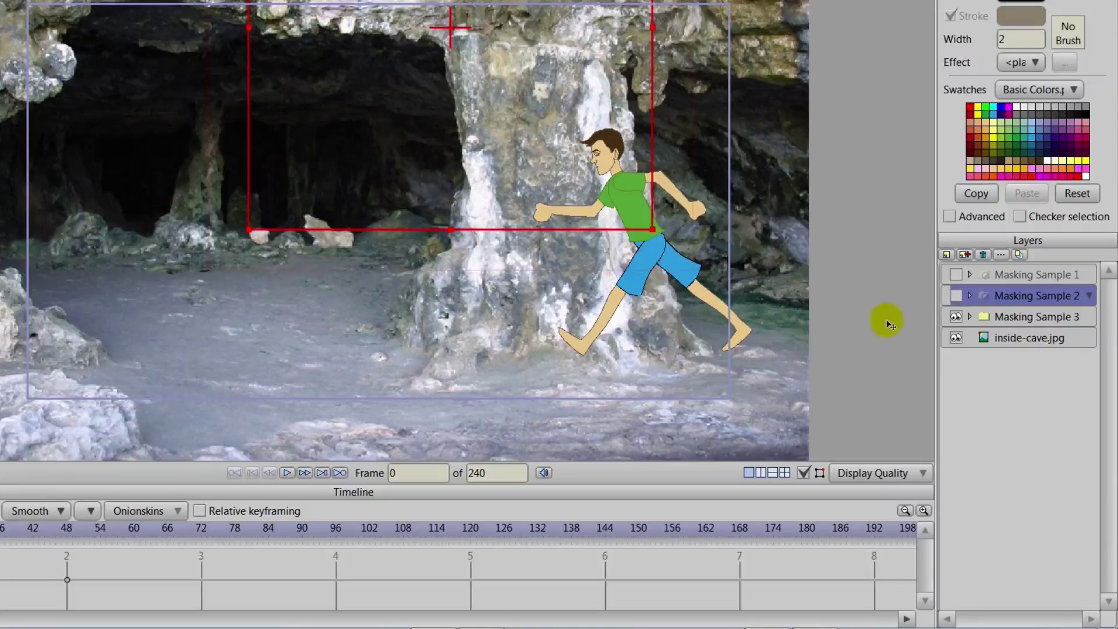
left_click(969, 316)
left_click(970, 316)
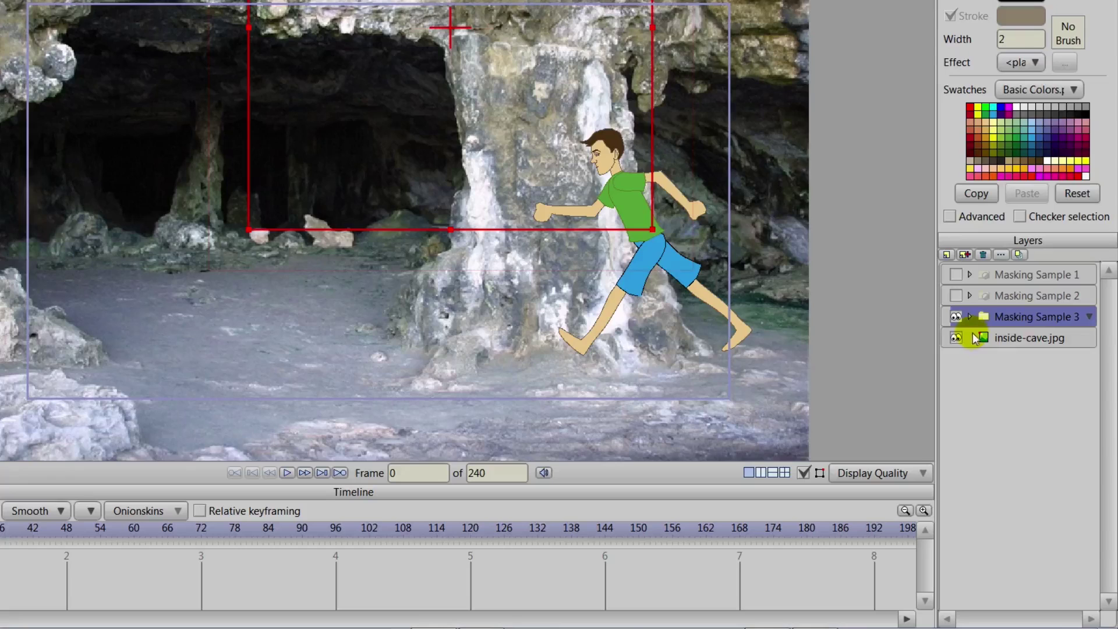
left_click(957, 317)
left_click(956, 315)
left_click(970, 315)
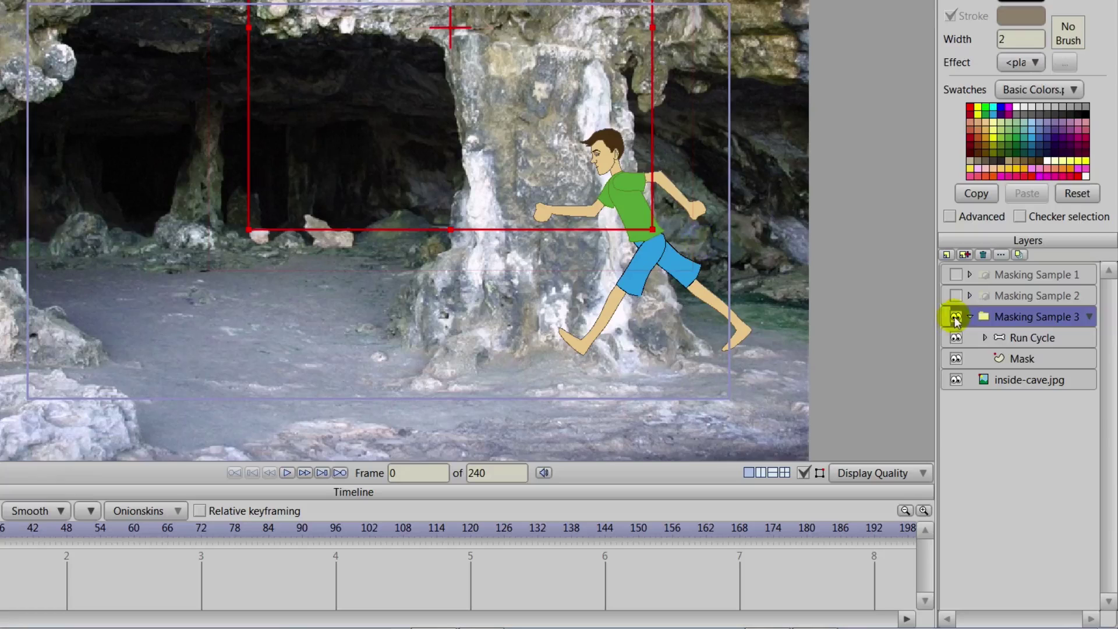
left_click(970, 316)
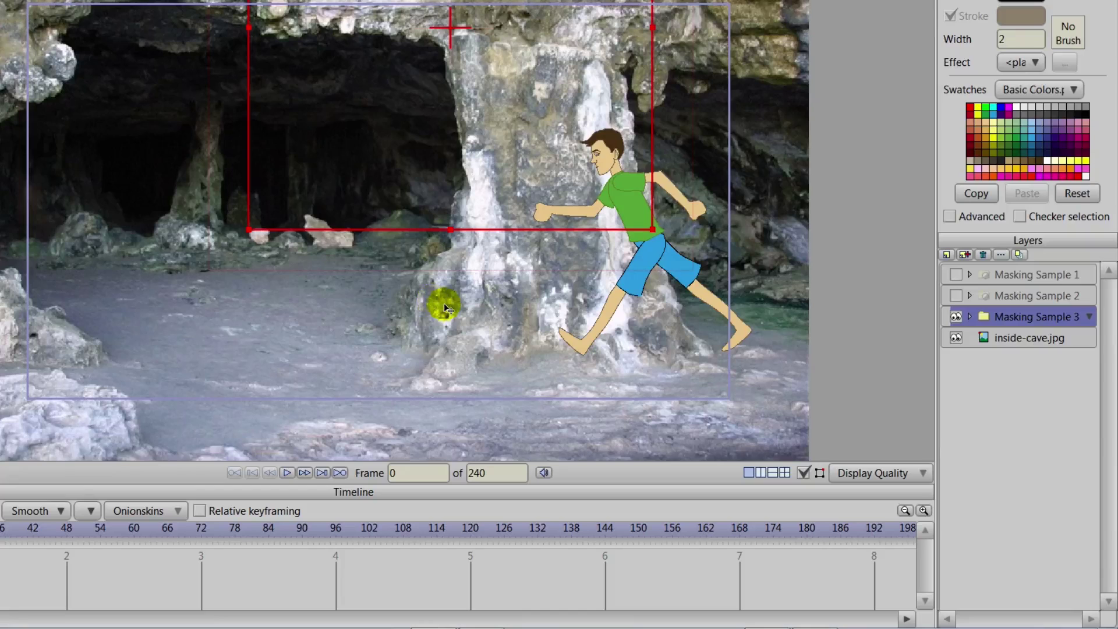
left_click(969, 316)
Move the Run Cycle character at frame 0 out past the right side of the pillar, beyond the cave image's edge.
left_click(1034, 337)
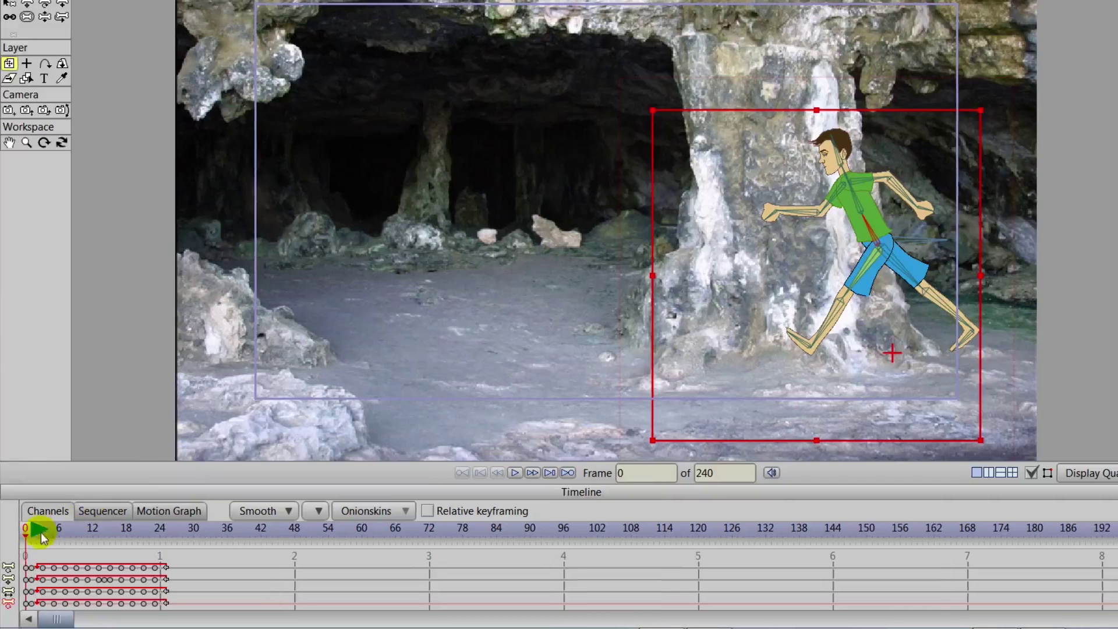
mouse_move(27, 534)
left_mouse_down()
mouse_move(101, 544)
mouse_move(8, 537)
left_mouse_up()
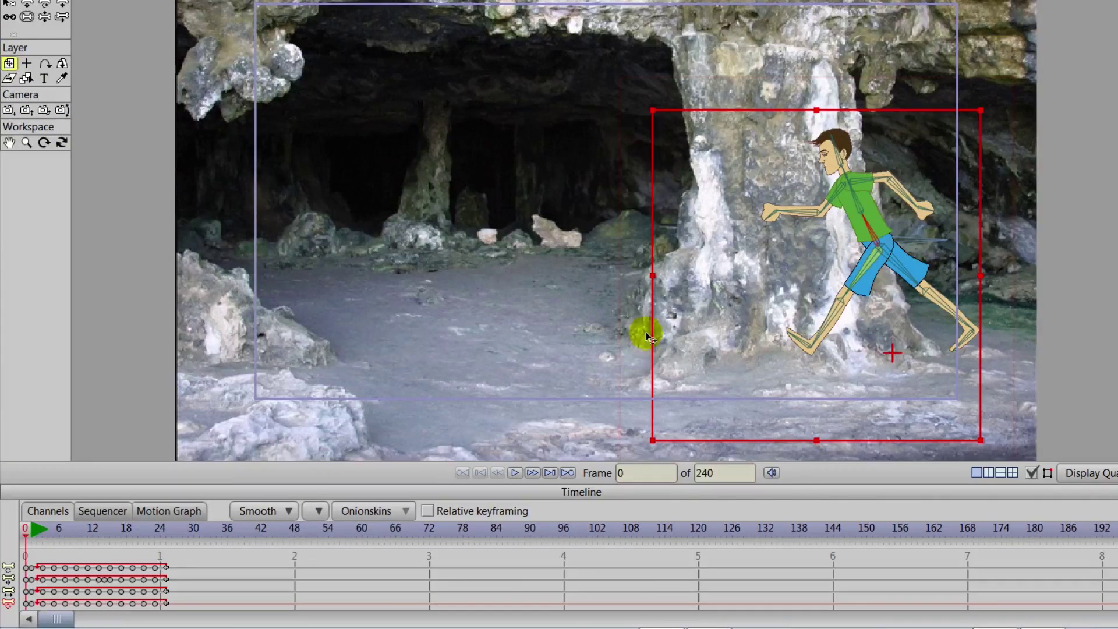
left_click_drag(770, 288, 937, 291)
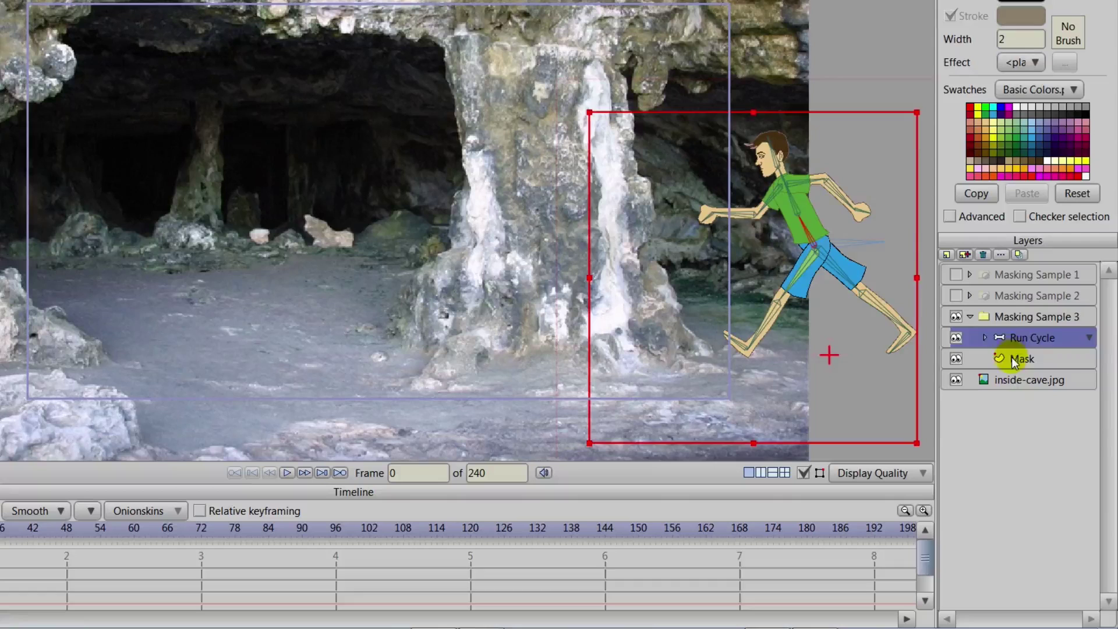
Draw two filled rectangles without strokes on the Mask layer, one over each cave opening beside the pillar.
left_click(1013, 356)
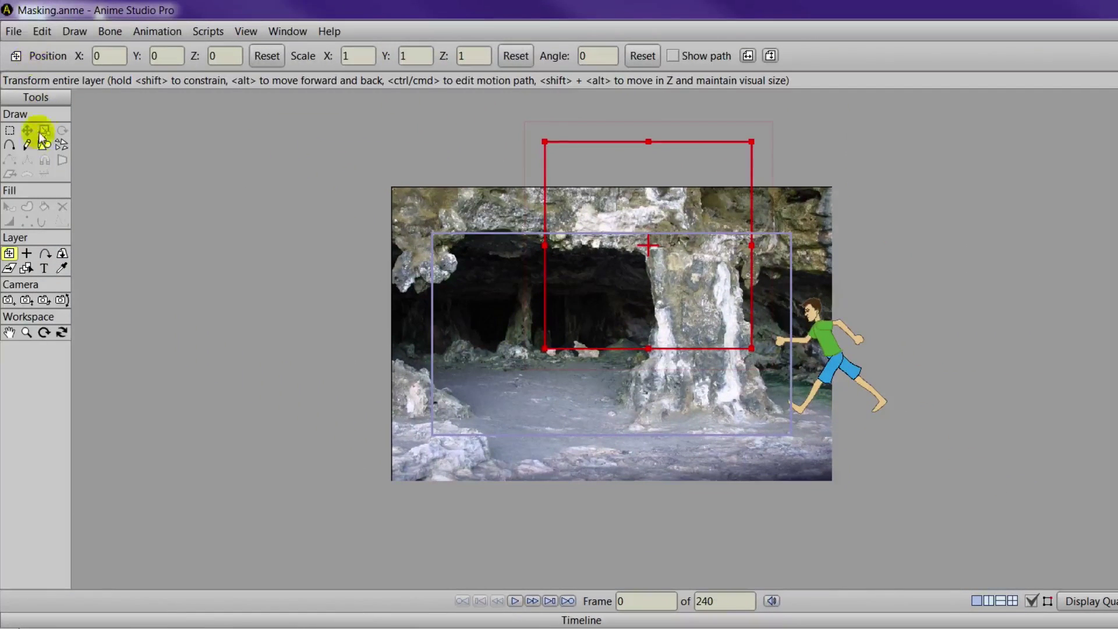
left_click(43, 145)
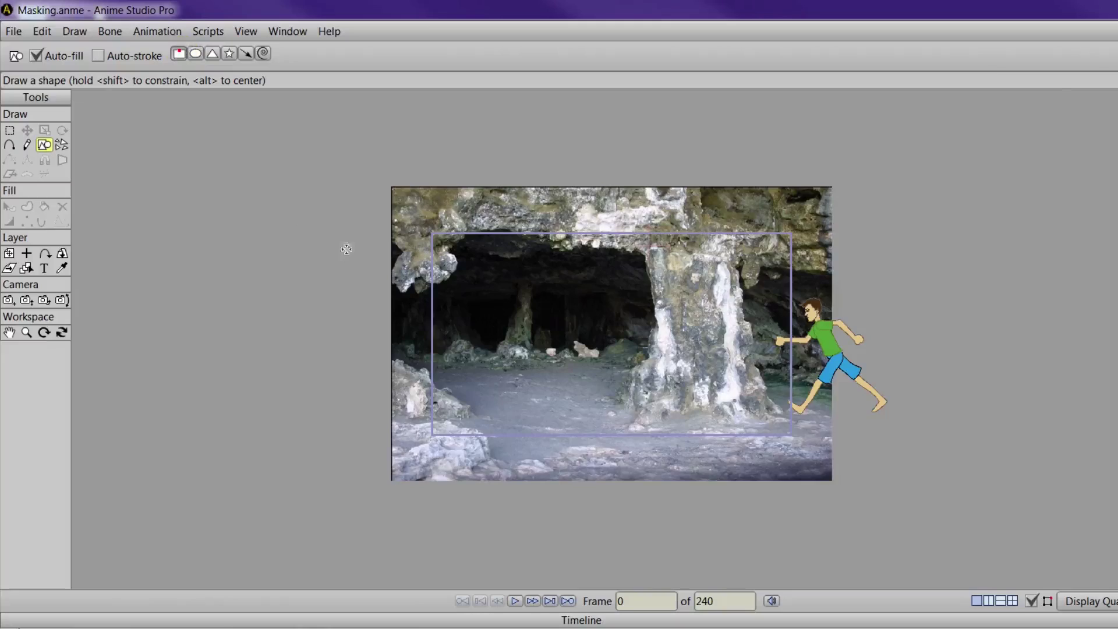
scroll(389, 262, "up", 3)
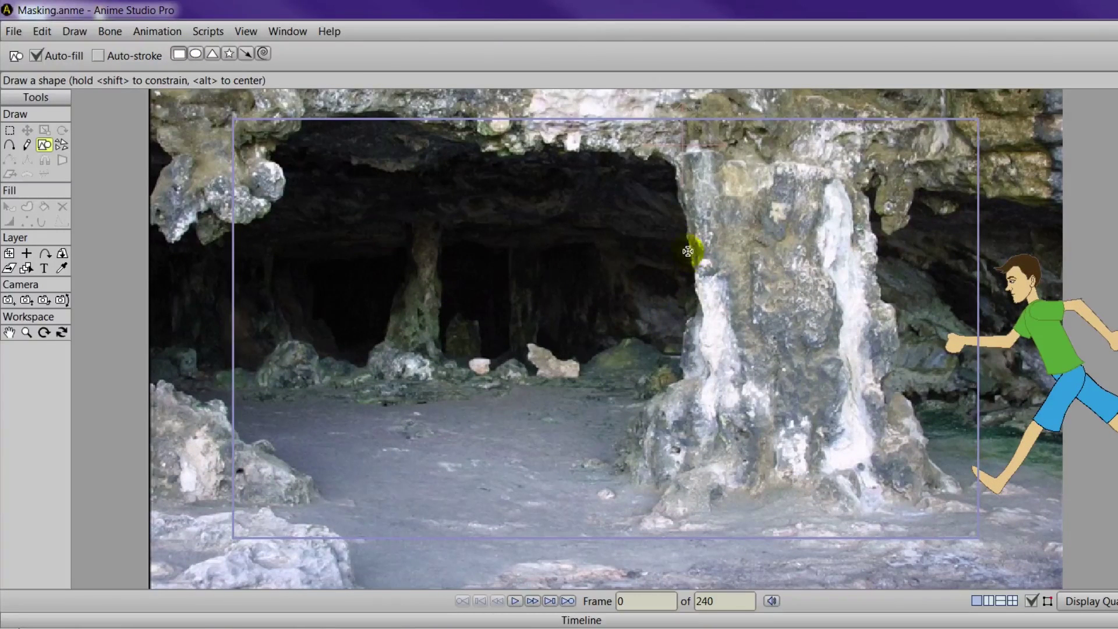
mouse_move(677, 168)
left_mouse_down()
mouse_move(654, 449)
mouse_move(636, 499)
mouse_move(600, 486)
mouse_move(279, 508)
mouse_move(322, 504)
left_mouse_up()
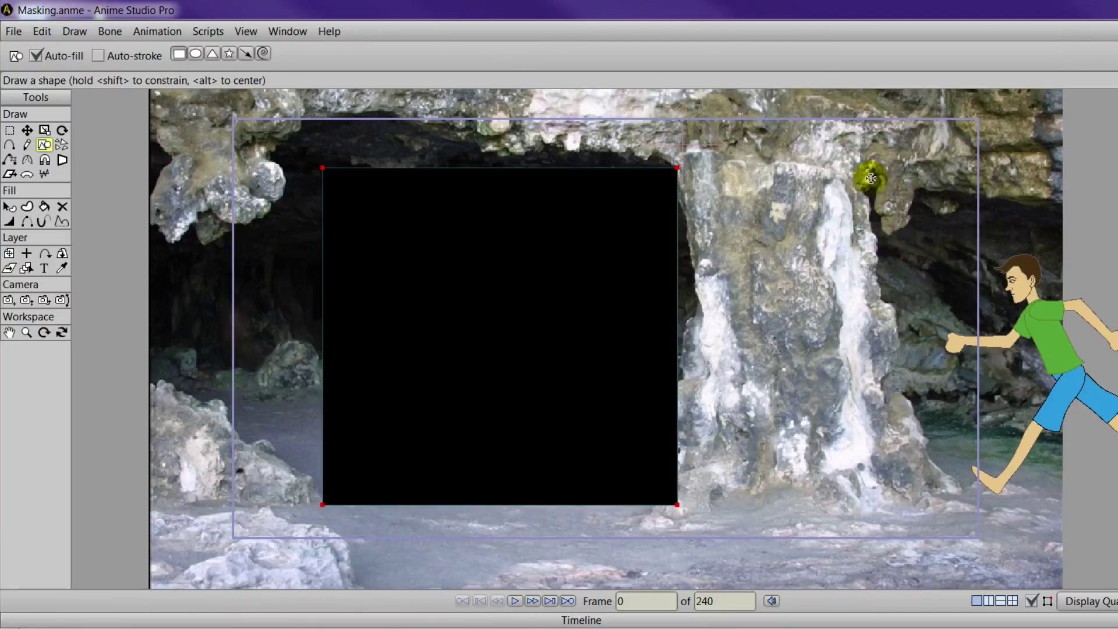
left_click_drag(876, 176, 1116, 505)
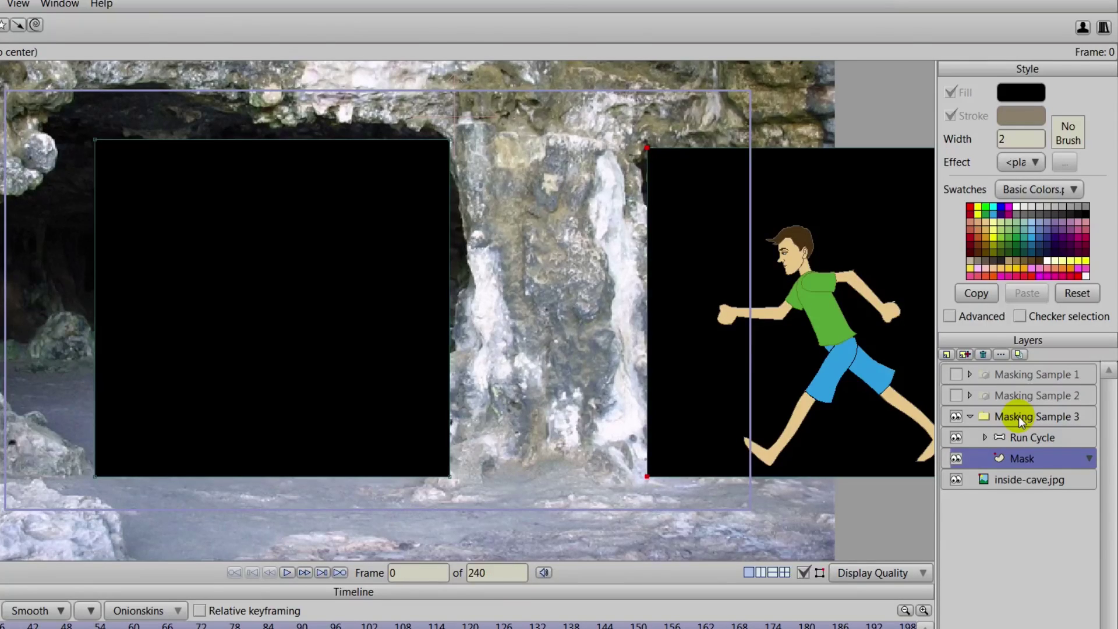
Set the Masking Sample 3 group mask to Hide all, and shift the Run Cycle character slightly to the left.
double_click(1019, 417)
left_click_drag(723, 24, 354, 85)
left_click(320, 116)
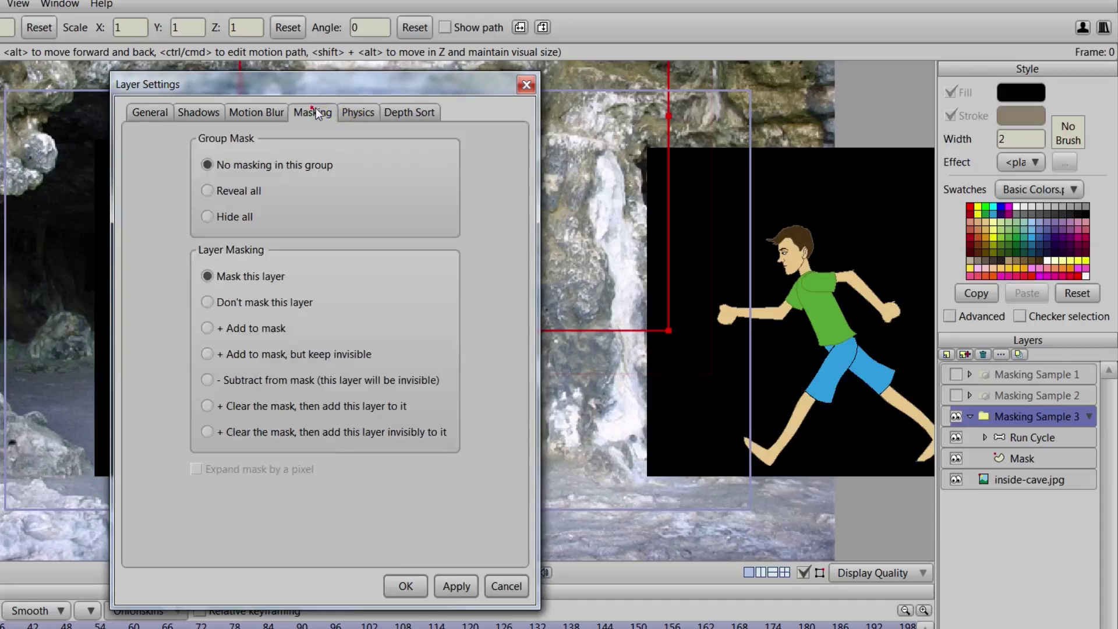
left_click(210, 217)
left_click(445, 584)
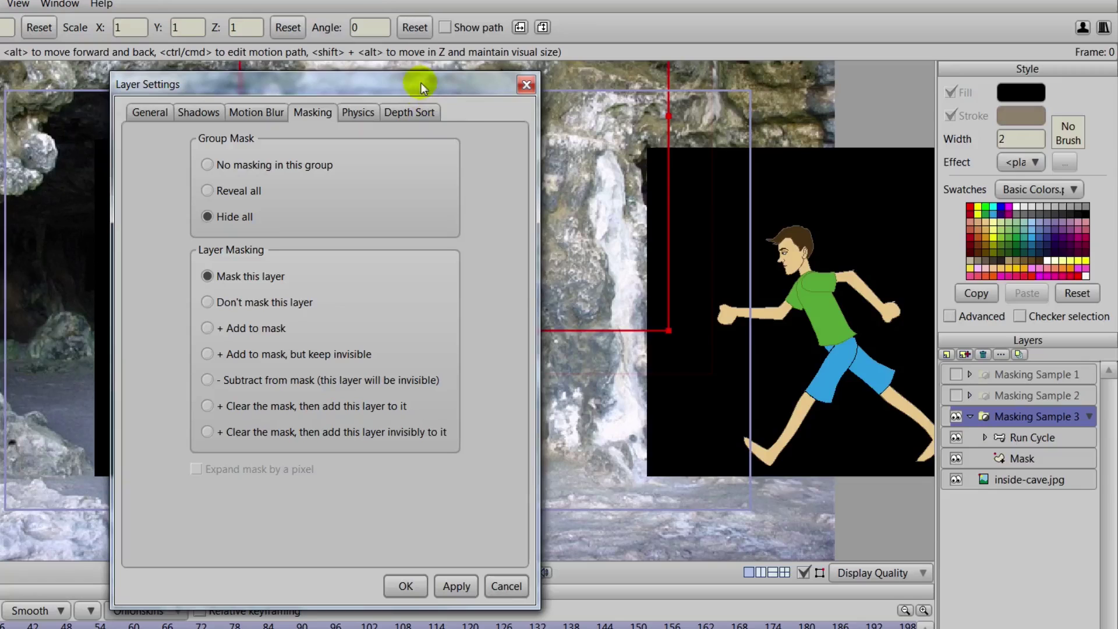
left_click(405, 585)
left_click(1036, 439)
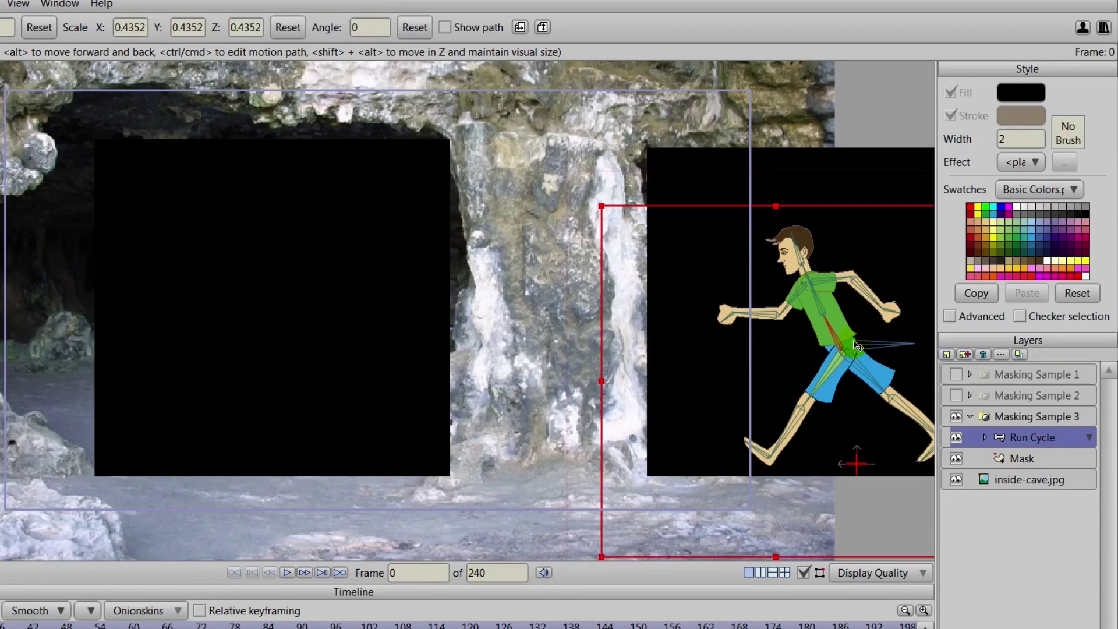
mouse_move(858, 346)
left_mouse_down()
mouse_move(414, 350)
mouse_move(862, 349)
left_mouse_up()
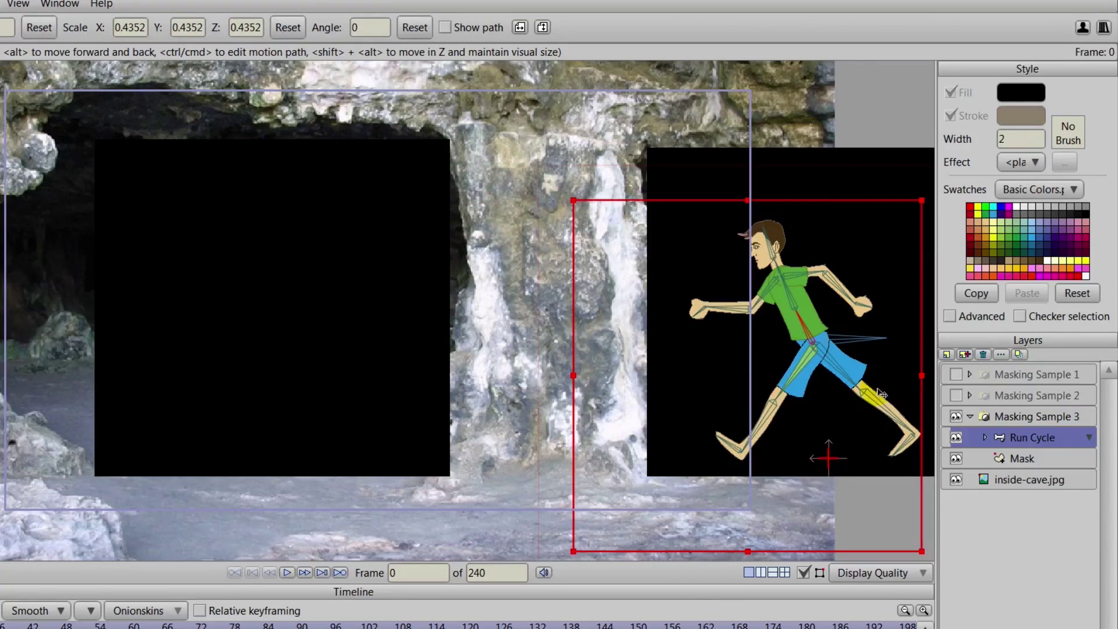
Set the Mask layer's masking to "+ Clear the mask, then add this layer invisibly to it", and nudge the Run Cycle character slightly right.
double_click(1022, 459)
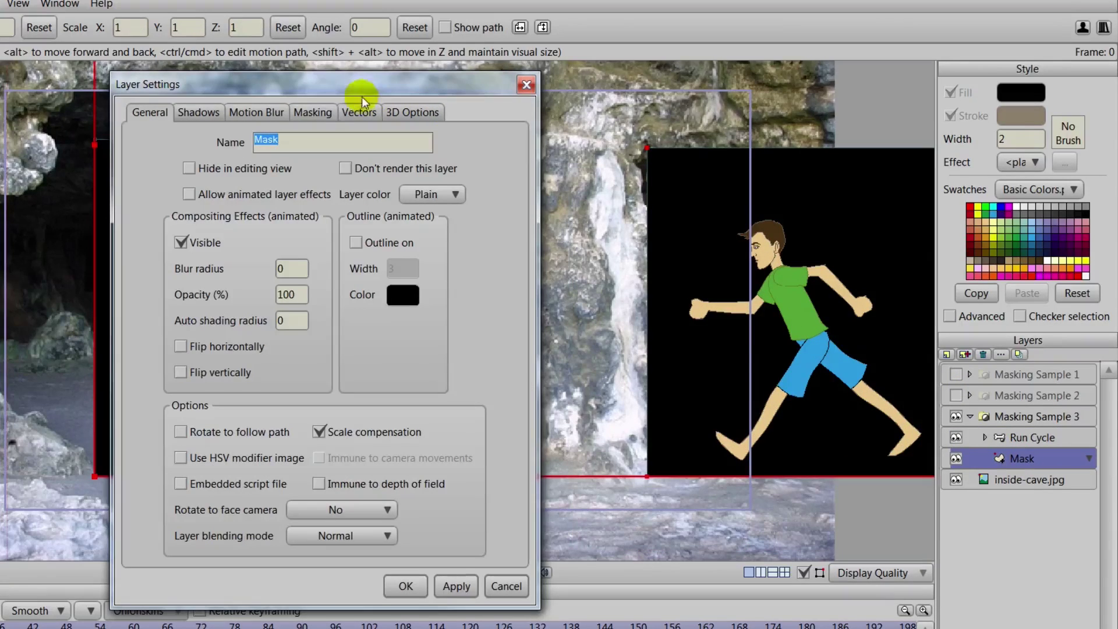
left_click(319, 112)
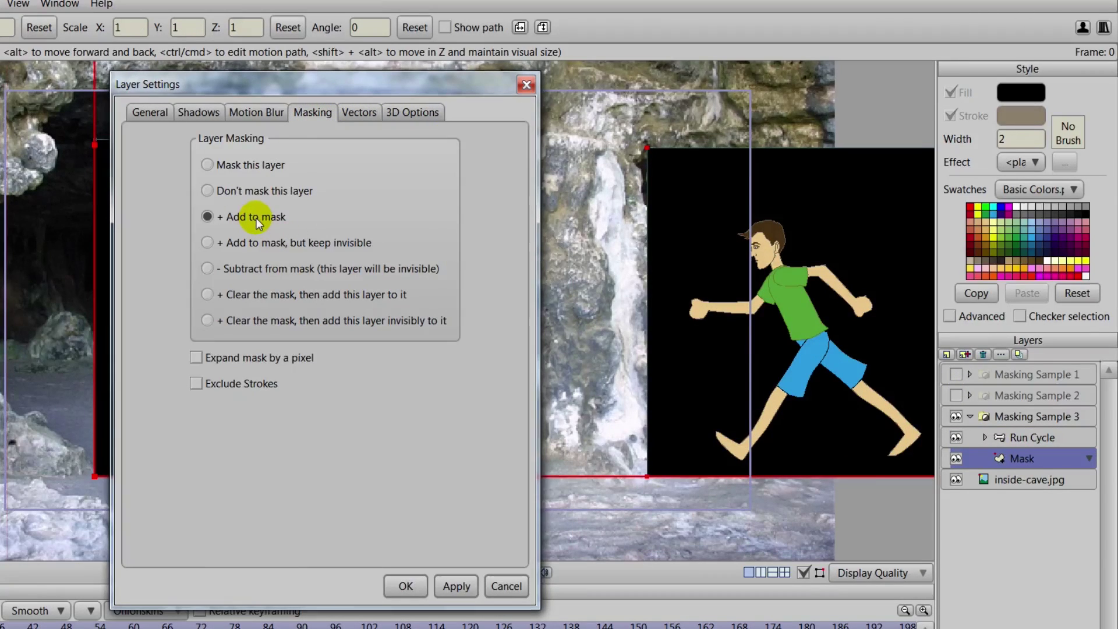
left_click(210, 322)
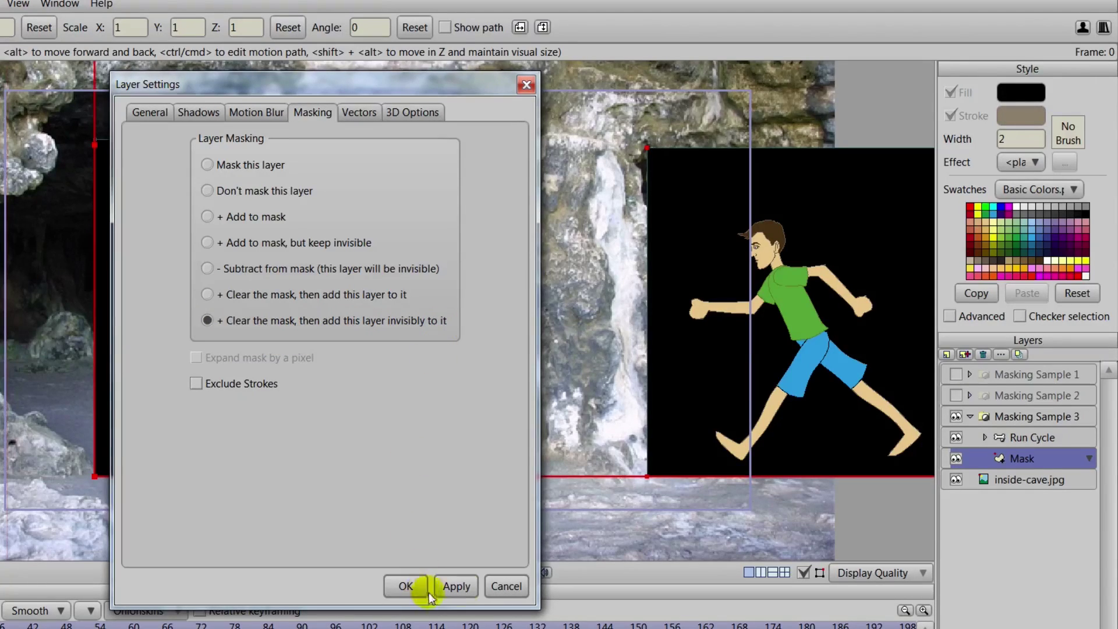
left_click(458, 586)
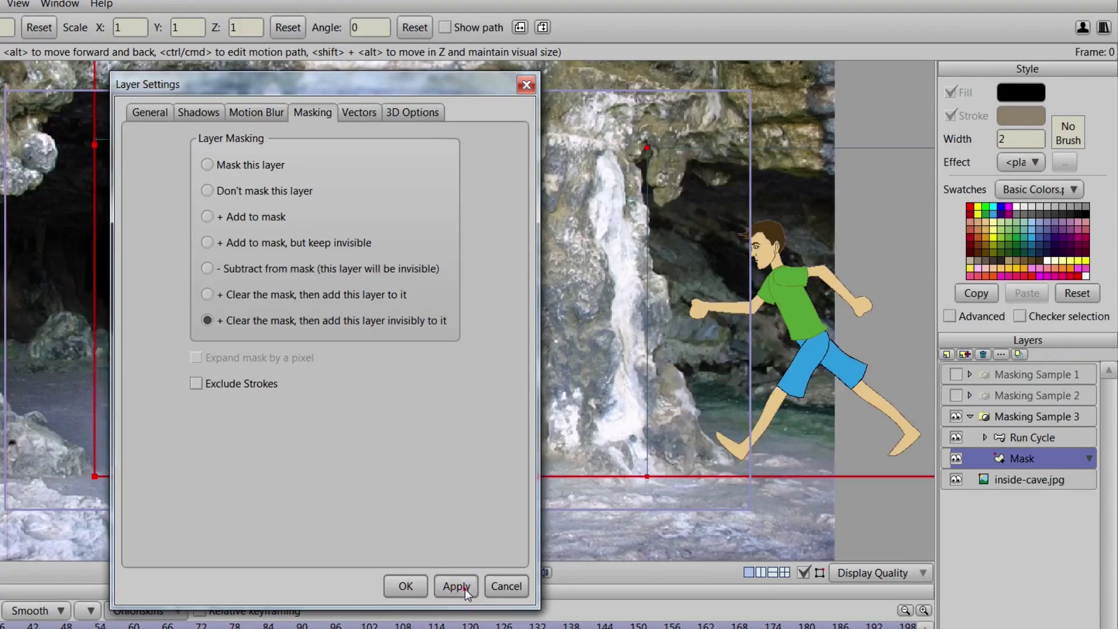
left_click(402, 588)
left_click(1022, 443)
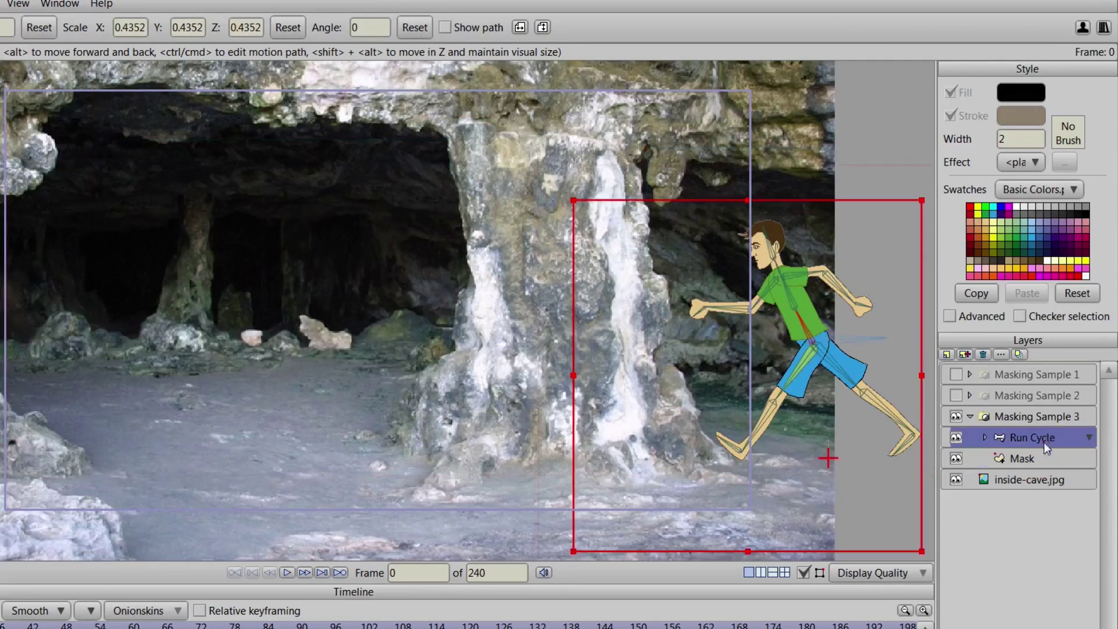
mouse_move(839, 368)
left_mouse_down()
mouse_move(781, 354)
mouse_move(393, 354)
mouse_move(852, 367)
left_mouse_up()
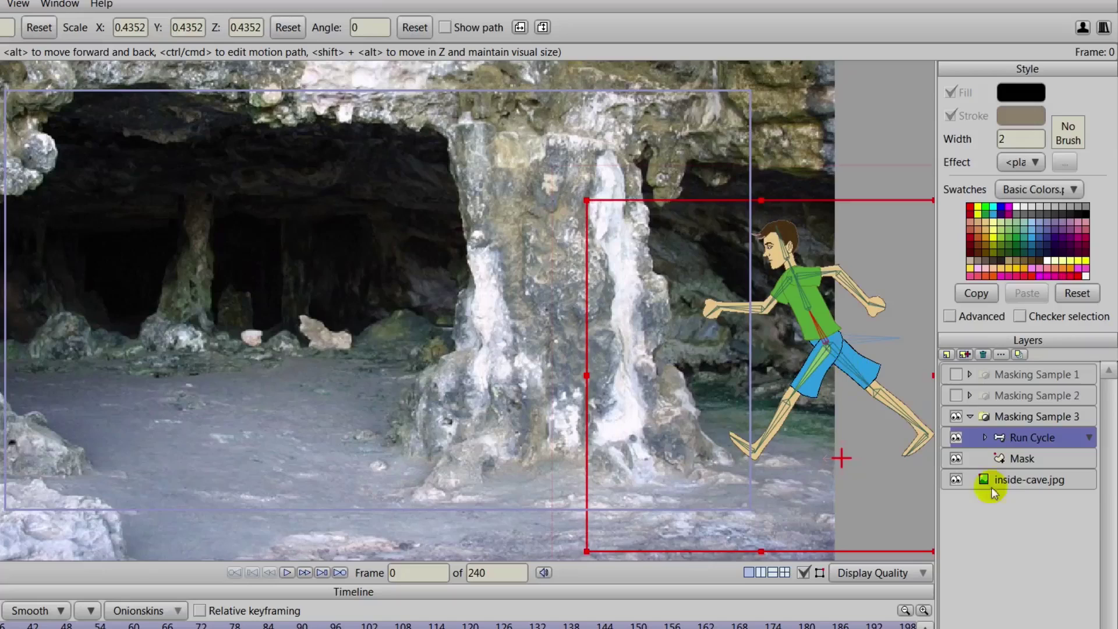
Add points to the right mask rectangle's inner edge on the Mask layer, following the upper part of the pillar's right side.
left_click(1025, 459)
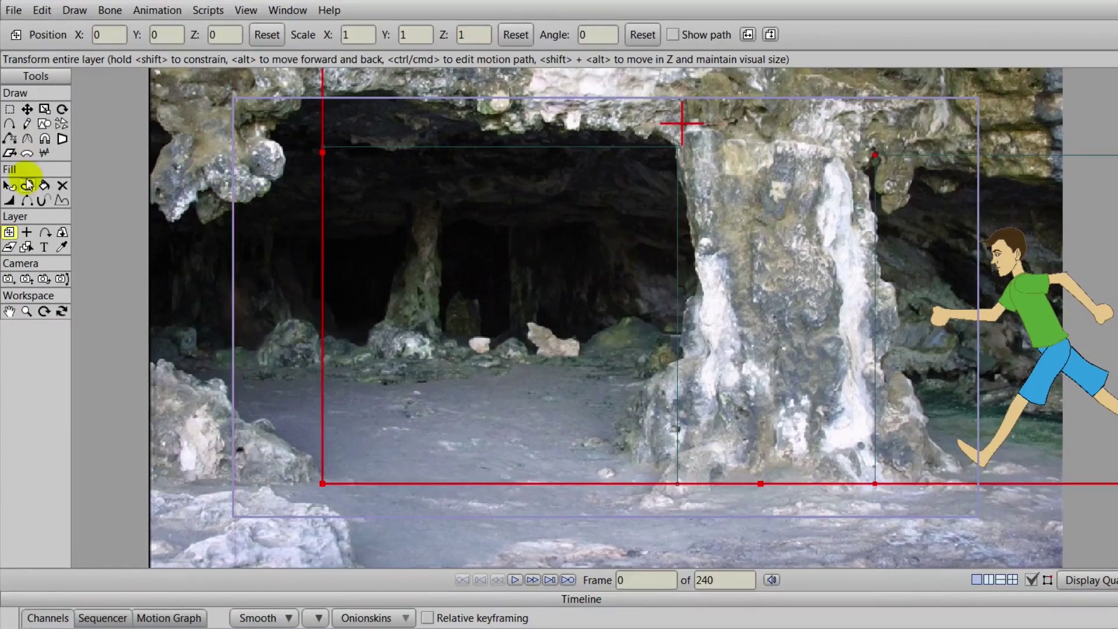
left_click(8, 125)
left_click_drag(608, 270, 468, 286)
scroll(627, 296, "up", 2)
left_click_drag(751, 239, 633, 299)
scroll(627, 223, "up", 2)
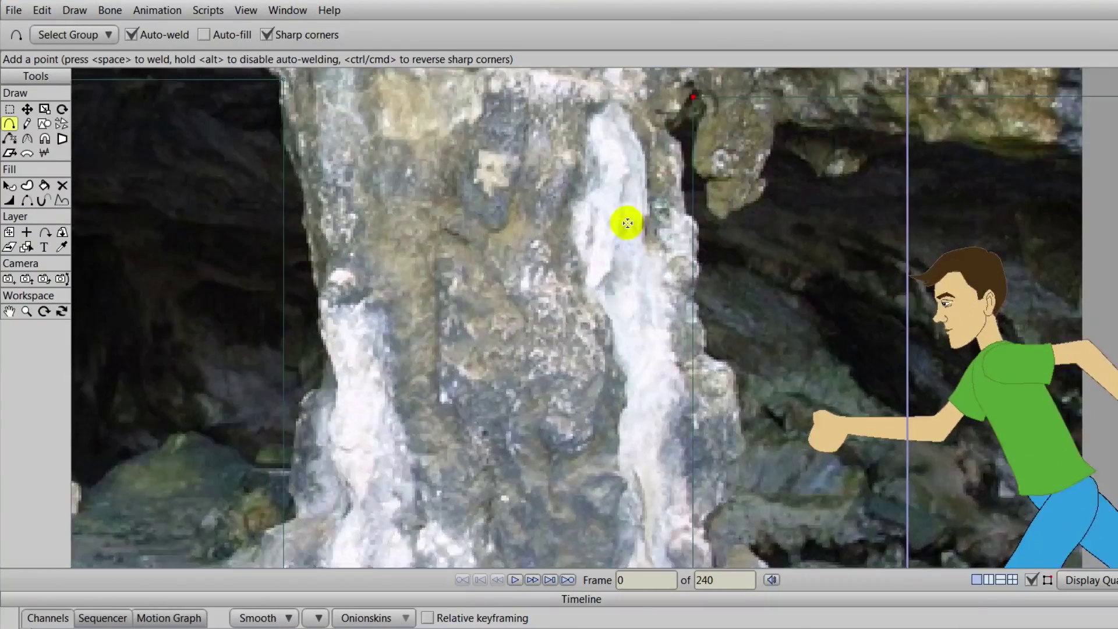
left_click_drag(690, 120, 621, 326)
left_click(623, 347)
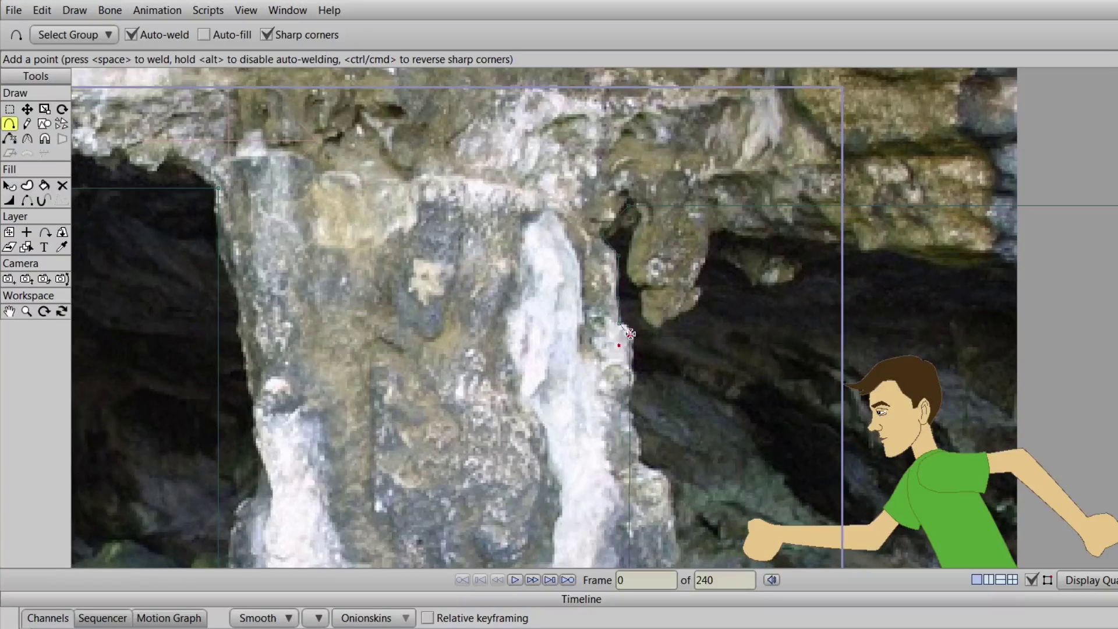
left_click(631, 333)
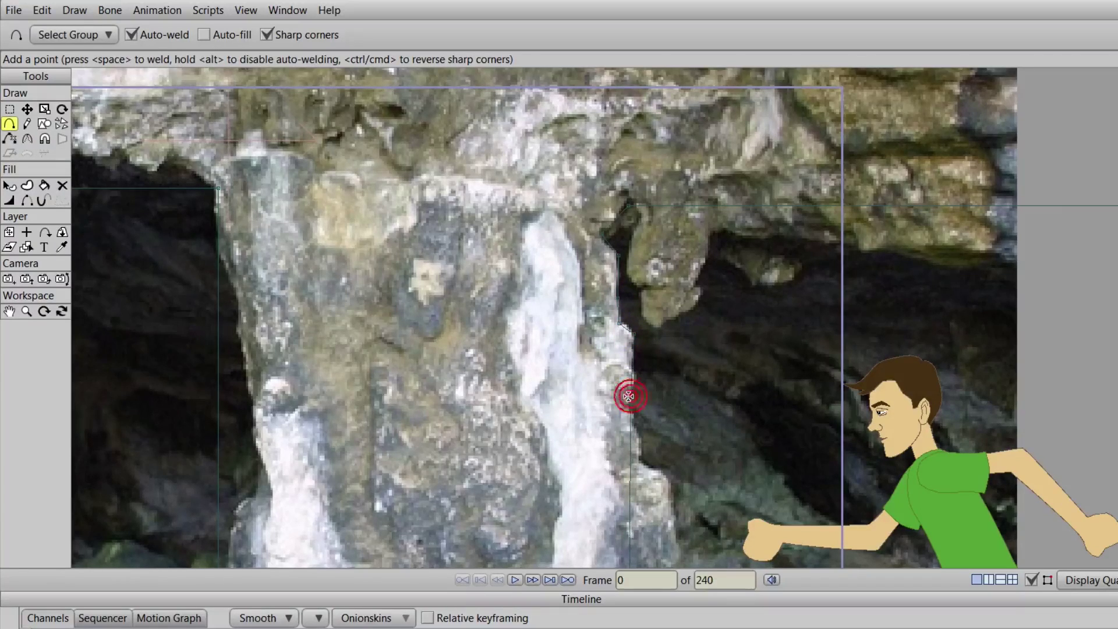
left_click_drag(625, 395, 638, 290)
left_click_drag(642, 337, 654, 333)
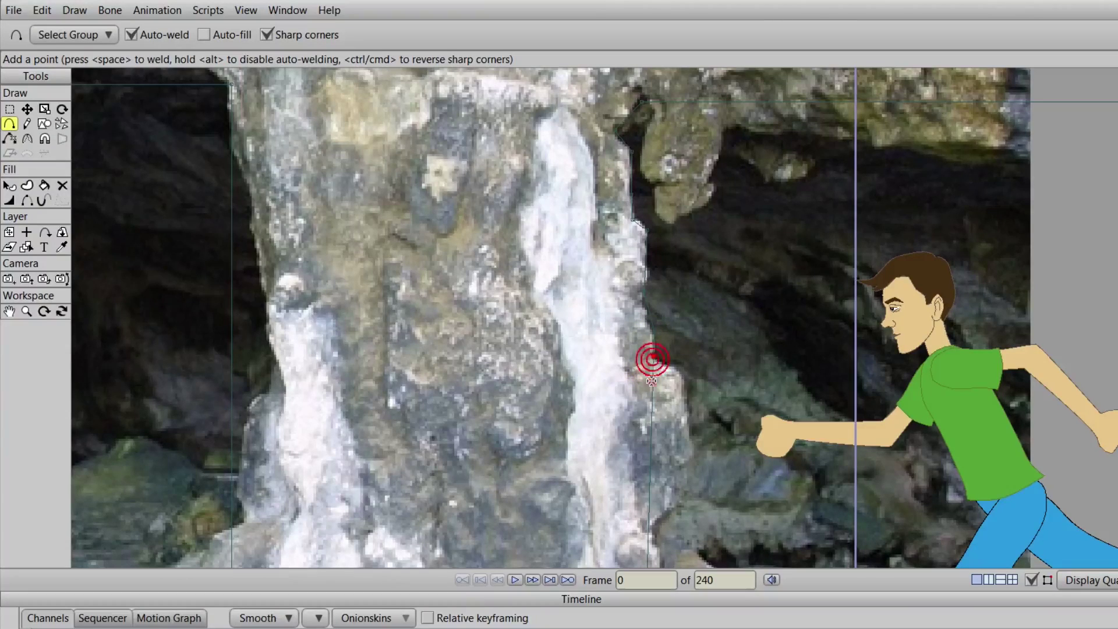
Continue adding points to the right mask shape along the lower part of the pillar's right side, down to its base.
left_click_drag(652, 382, 684, 379)
left_click(686, 412)
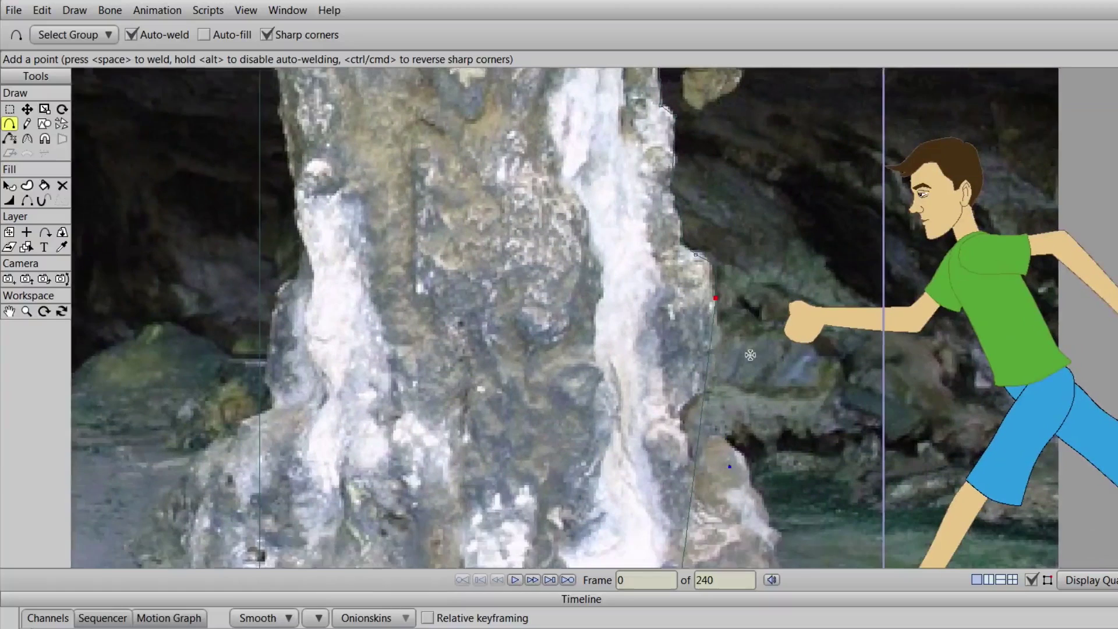
left_click(706, 325)
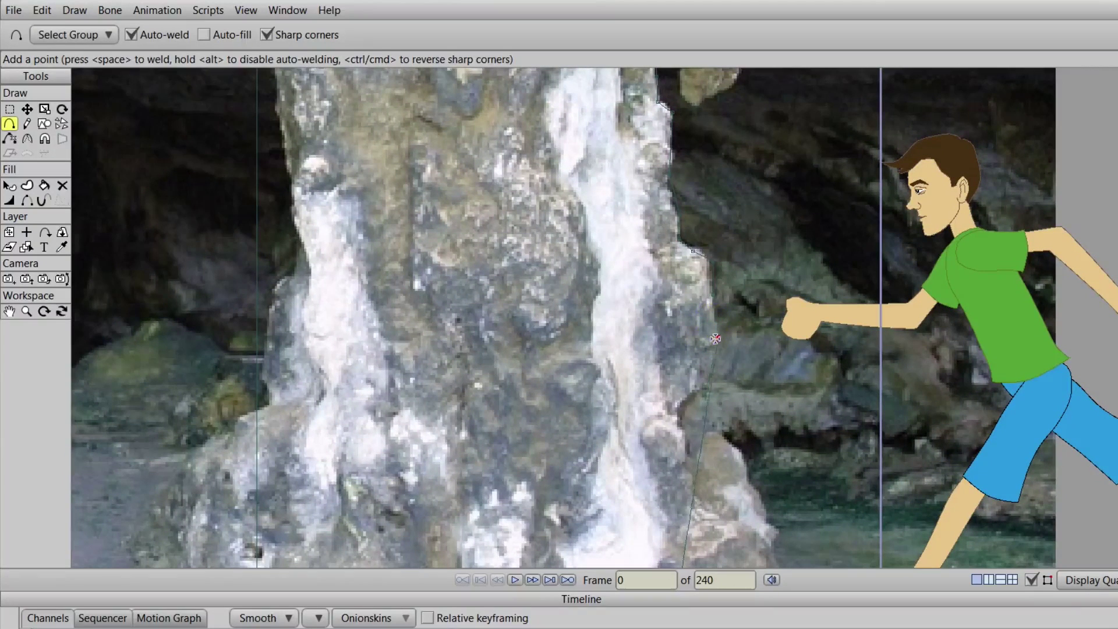
left_click_drag(718, 370, 700, 385)
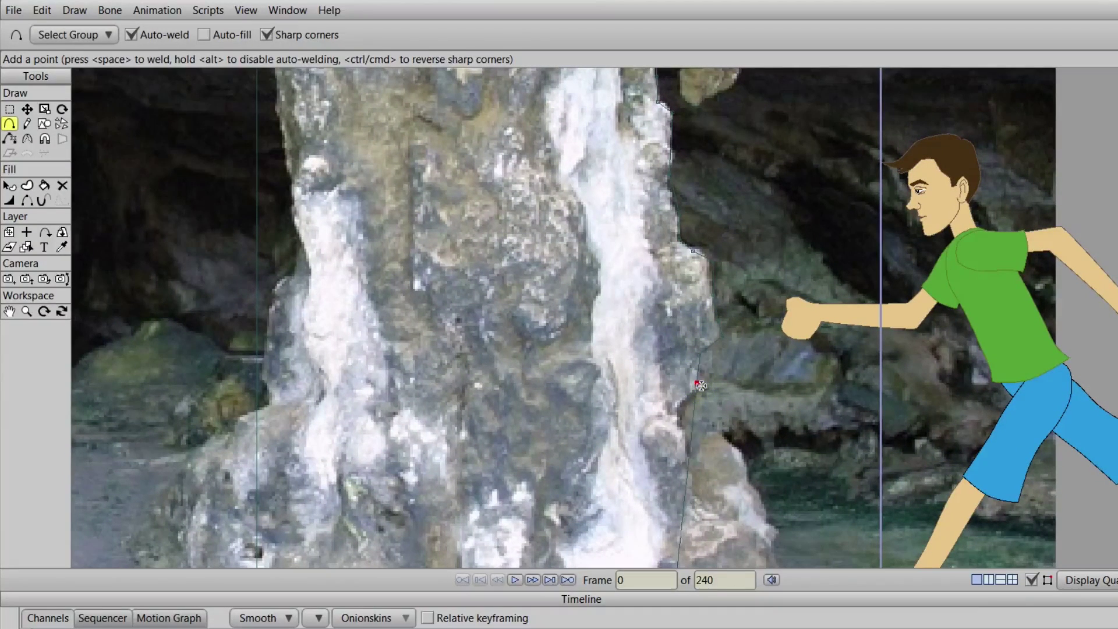
left_click_drag(693, 423, 685, 411)
left_click_drag(717, 455, 864, 463)
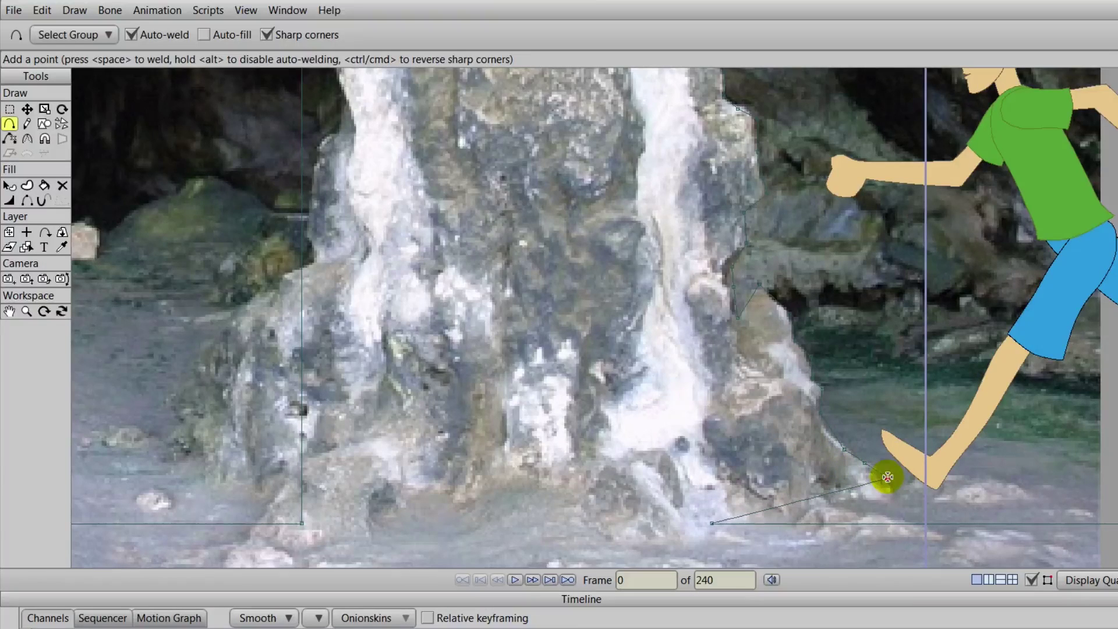
Place a last point at the pillar's right foot and move the right mask shape's lower-left corner just beyond it.
left_click(889, 488)
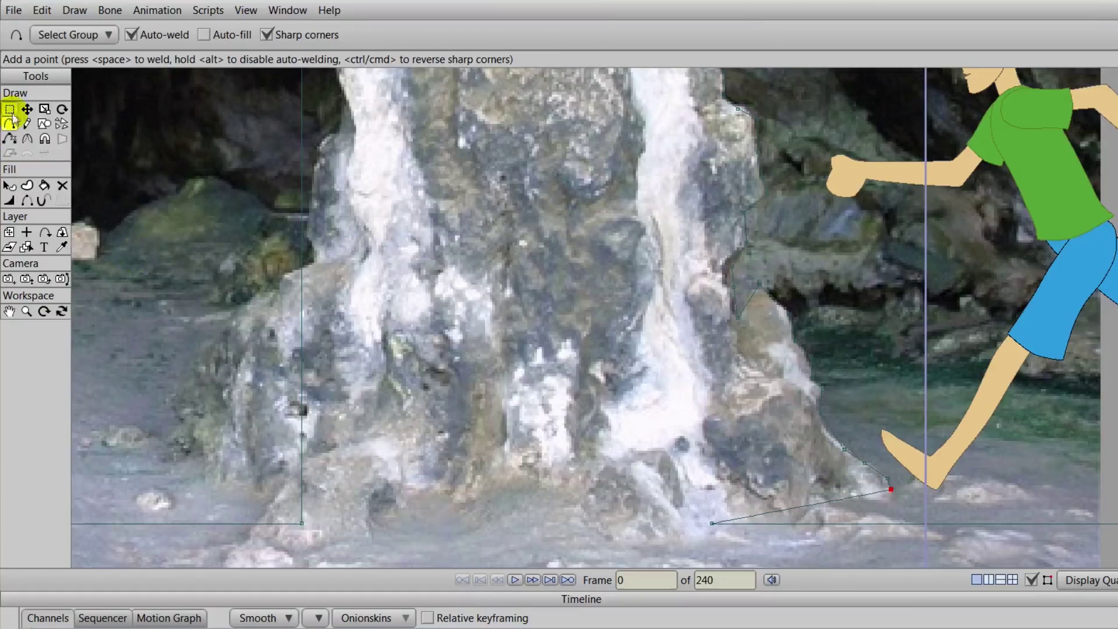
left_click(27, 109)
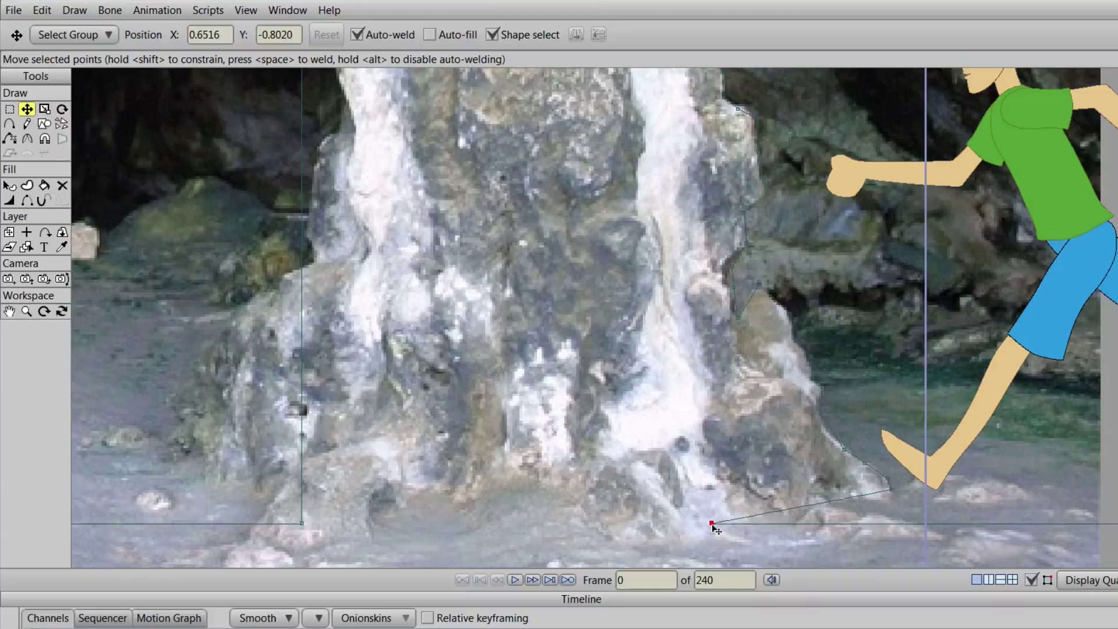
left_click_drag(713, 524, 920, 517)
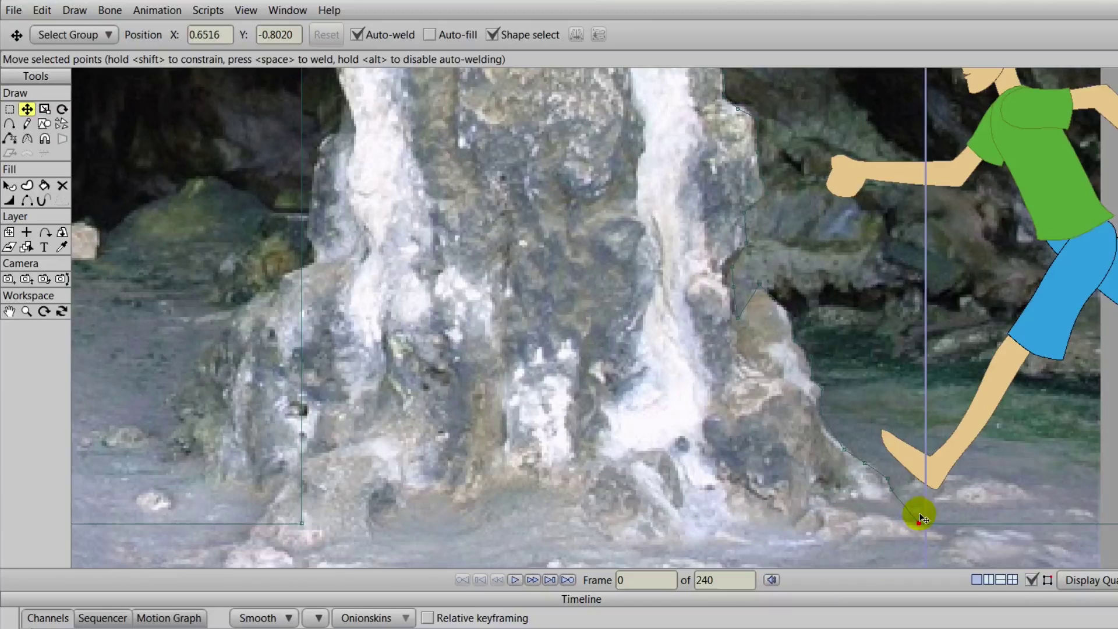
Add points to the left mask shape's inner edge on the Mask layer, following the upper part of the pillar's left side.
left_click_drag(603, 389, 862, 466)
left_click_drag(666, 262, 609, 502)
mouse_move(625, 249)
left_mouse_down()
mouse_move(639, 256)
mouse_move(651, 234)
left_mouse_up()
left_click(10, 125)
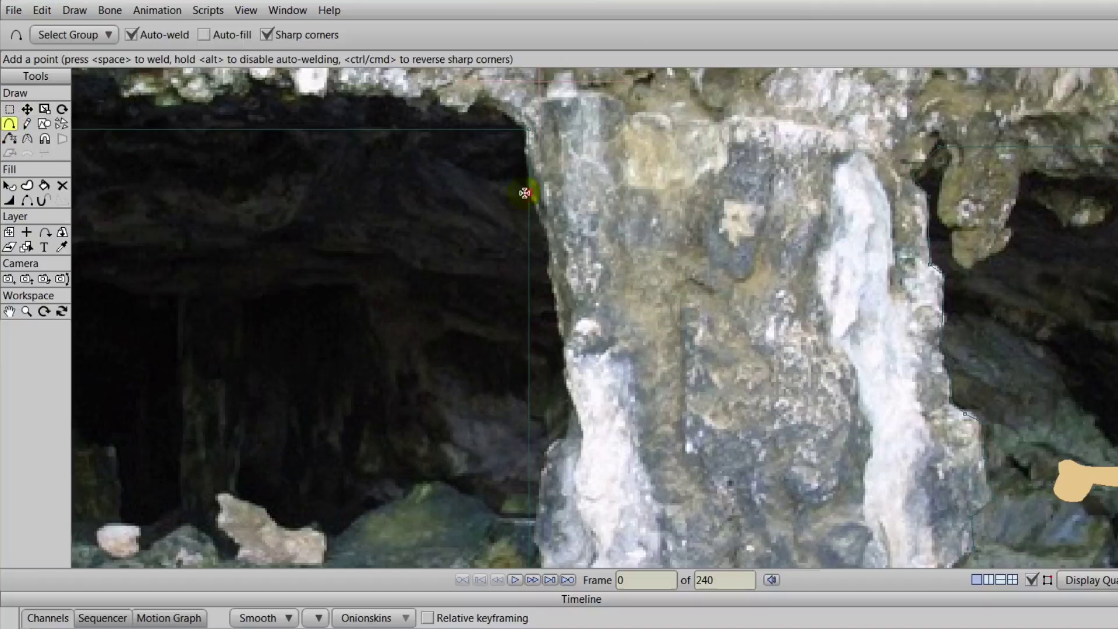
left_click_drag(528, 191, 549, 240)
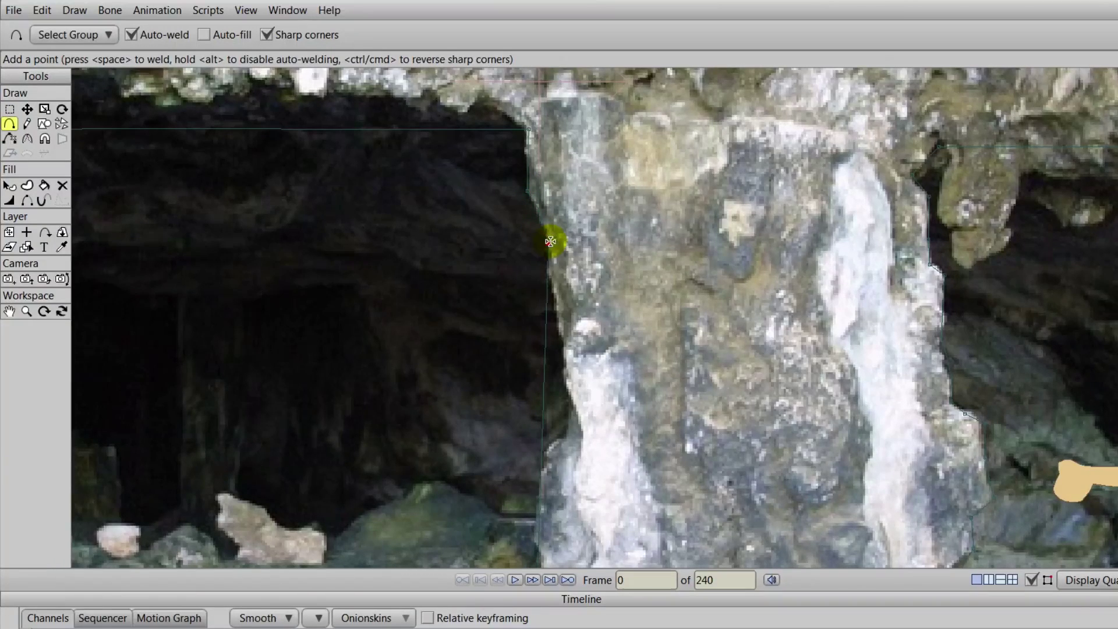
left_click_drag(546, 297, 555, 301)
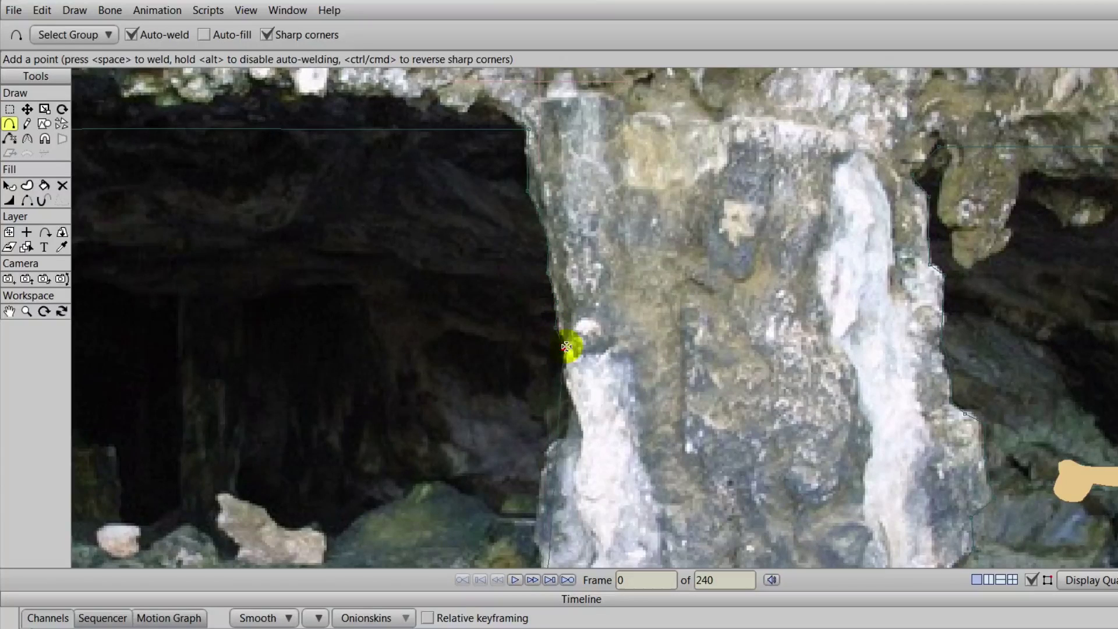
left_click_drag(565, 350, 561, 373)
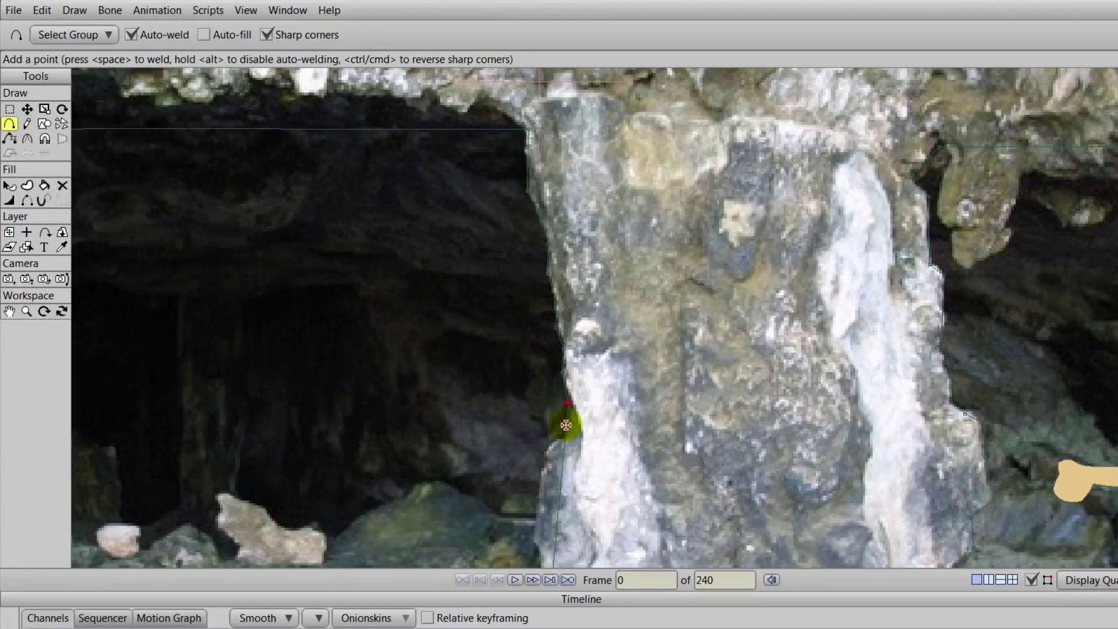
left_click_drag(566, 434, 568, 437)
Continue adding points to the left mask shape along the lower part of the pillar's left side, down to its foot.
left_click_drag(540, 515, 573, 405)
left_click_drag(598, 344, 577, 371)
mouse_move(614, 408)
left_mouse_down()
mouse_move(666, 336)
mouse_move(621, 336)
mouse_move(624, 386)
mouse_move(586, 412)
mouse_move(665, 313)
mouse_move(603, 311)
mouse_move(543, 390)
mouse_move(553, 407)
mouse_move(537, 411)
mouse_move(558, 434)
mouse_move(520, 461)
left_mouse_up()
left_click_drag(544, 472, 574, 477)
left_click(562, 466)
Move the left mask shape's lower-right corner outward to the pillar's left foot.
left_click(26, 109)
left_click(674, 524)
left_click_drag(671, 524, 581, 523)
Move the Run Cycle character layer at frame 0 to the right, completely outside the cave image.
scroll(783, 453, "down", 3)
left_click_drag(981, 381, 876, 442)
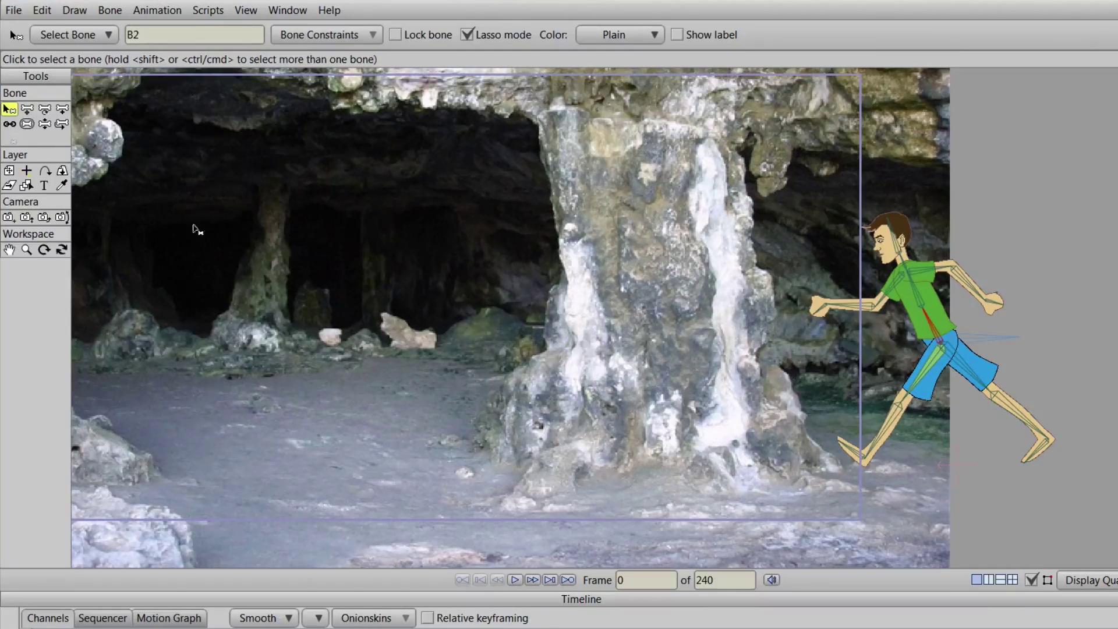
left_click(9, 170)
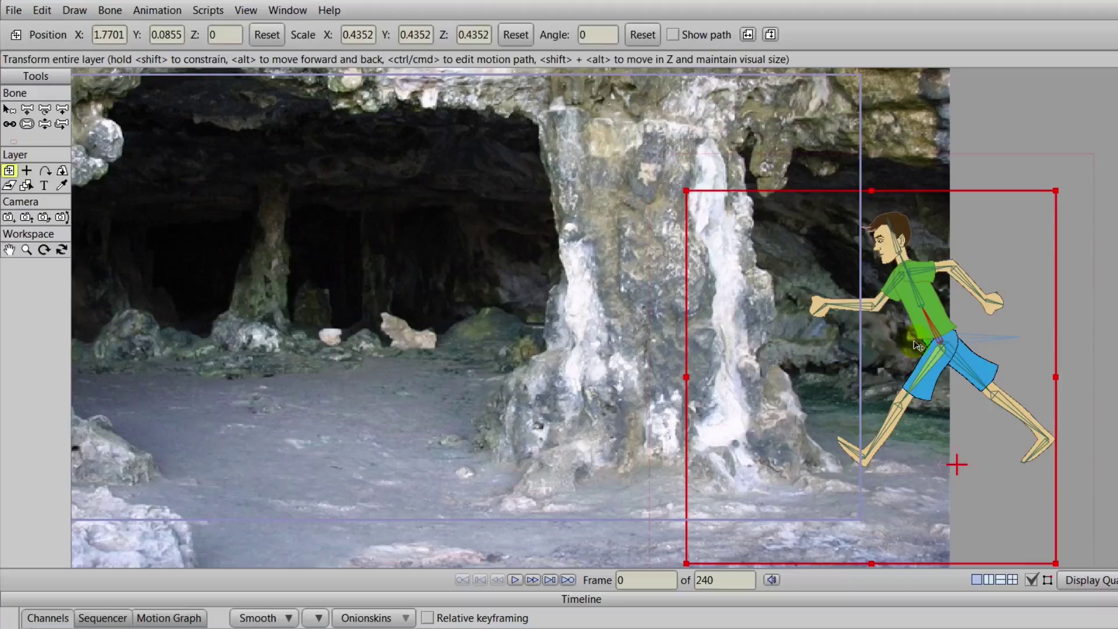
left_click_drag(919, 346, 1067, 331)
Go to frame 1 and key the runner's starting layer position there.
scroll(916, 400, "down", 2)
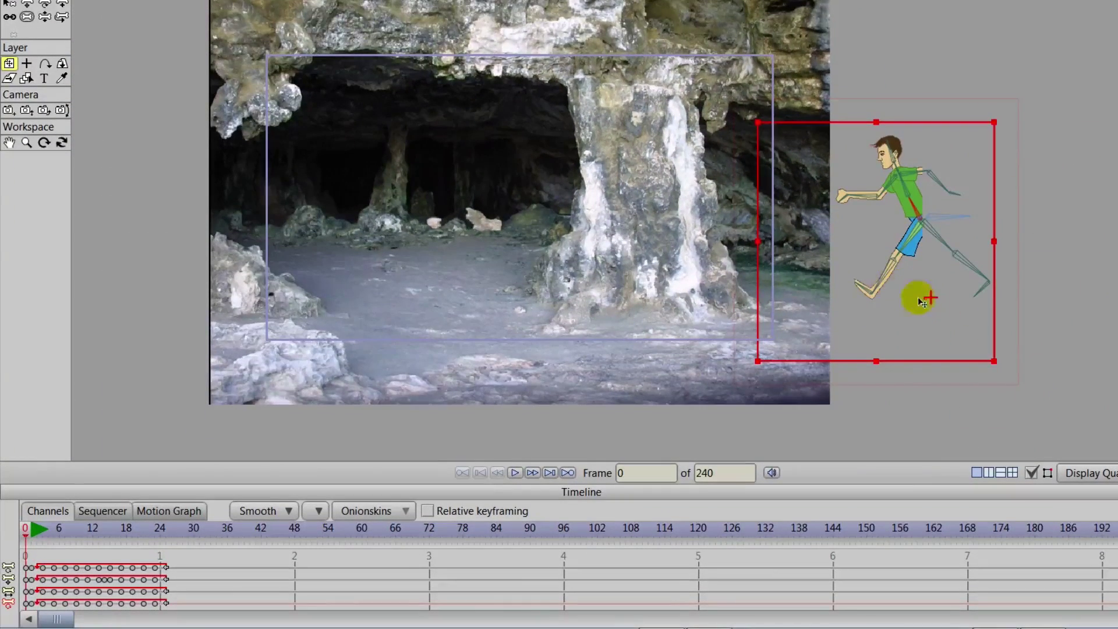
left_click_drag(425, 490, 419, 407)
left_click(128, 505)
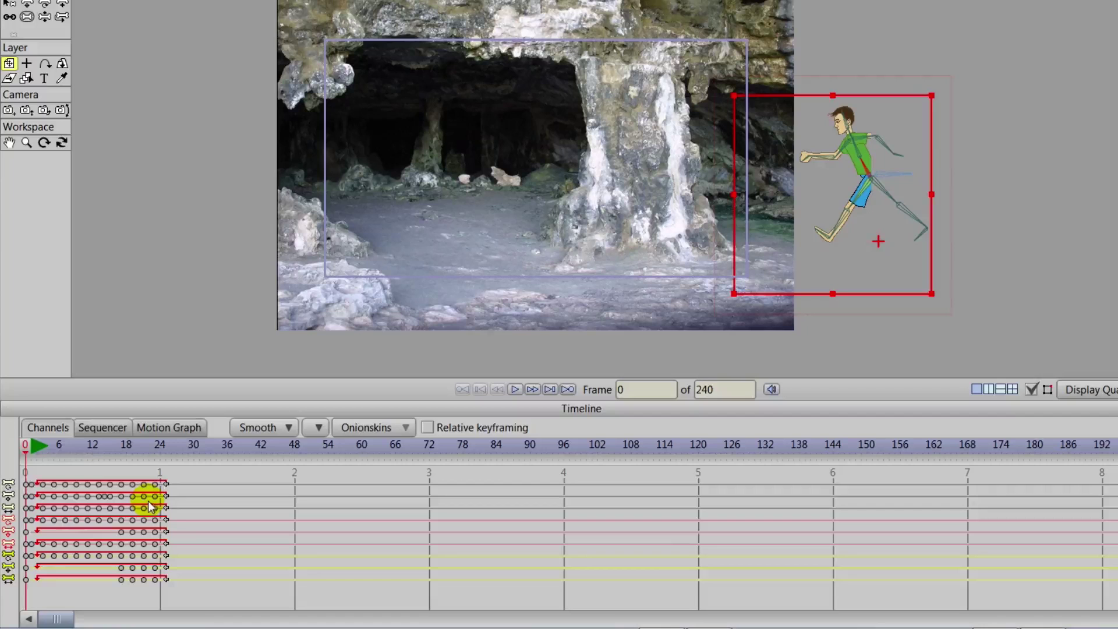
left_click(37, 444)
left_click(29, 446)
left_click(894, 198)
left_click(27, 457)
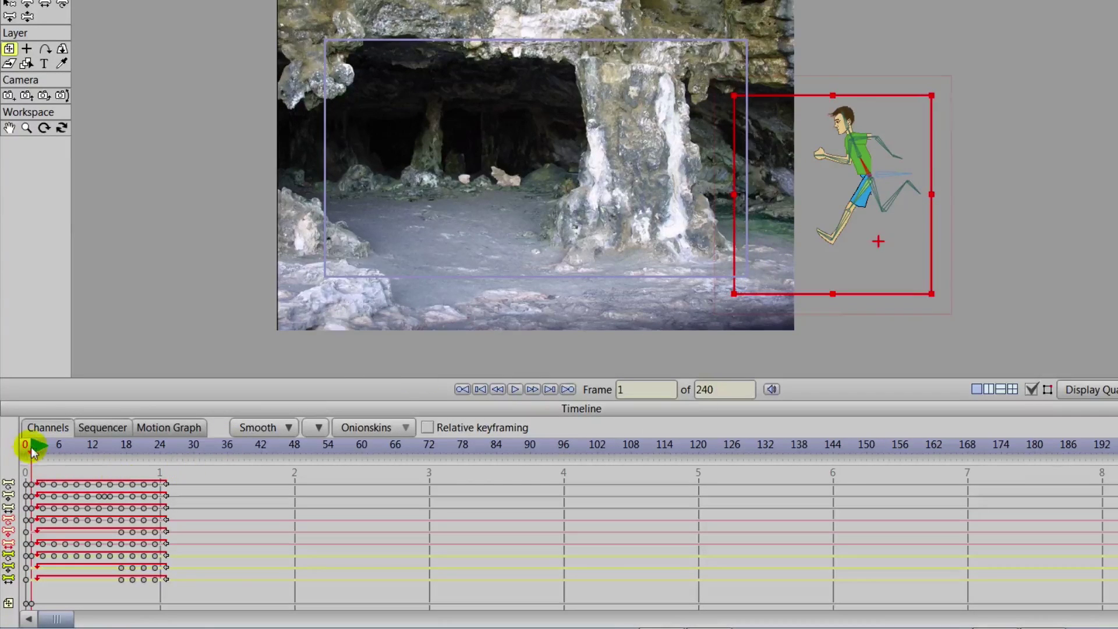
At frame 72, move the runner layer left past the pillar to the open cave floor.
left_click_drag(32, 455, 430, 500)
left_click(934, 227)
left_click_drag(880, 186, 454, 173)
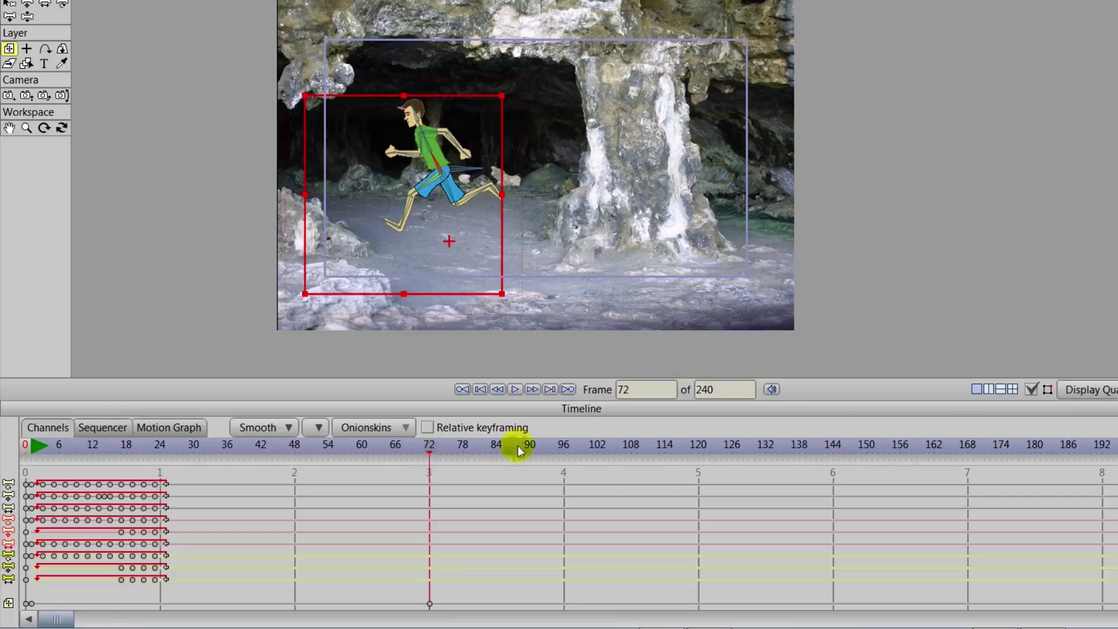
Hide the bone overlay and change the interpolation of the runner's layer motion keyframes at frames 1 and 72.
left_click(1027, 392)
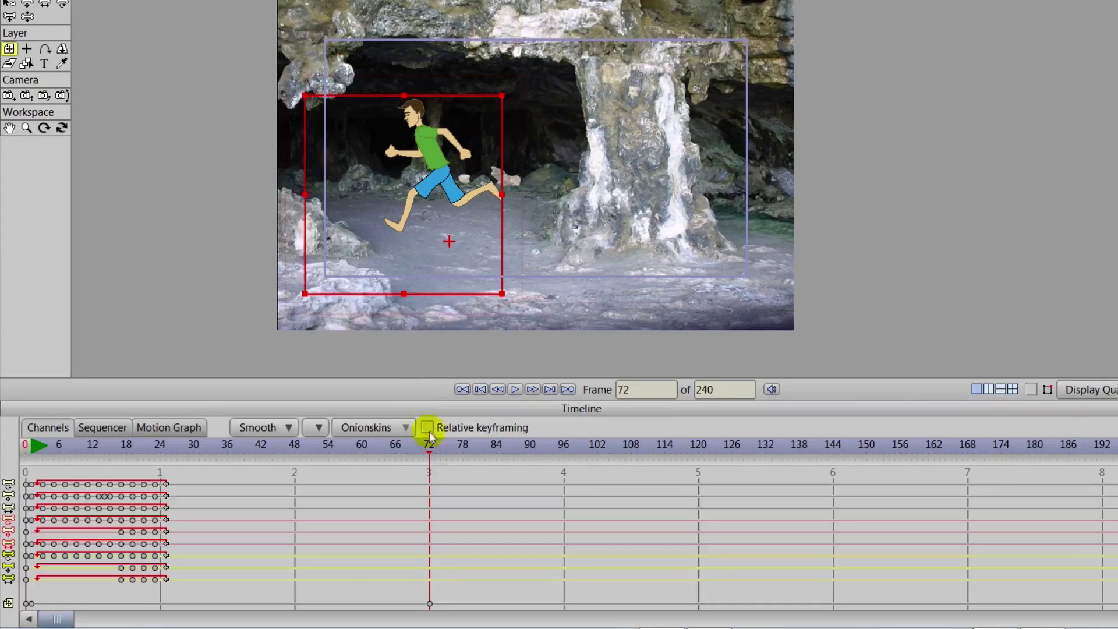
left_click_drag(430, 408, 429, 326)
left_click_drag(449, 516, 30, 527)
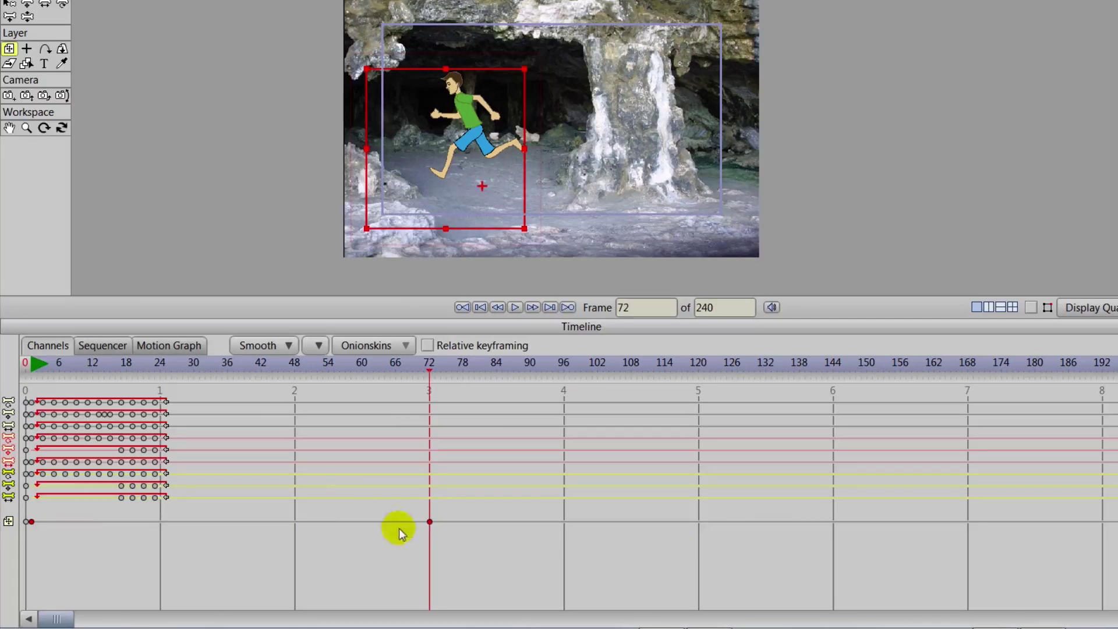
right_click(429, 522)
left_click(456, 392)
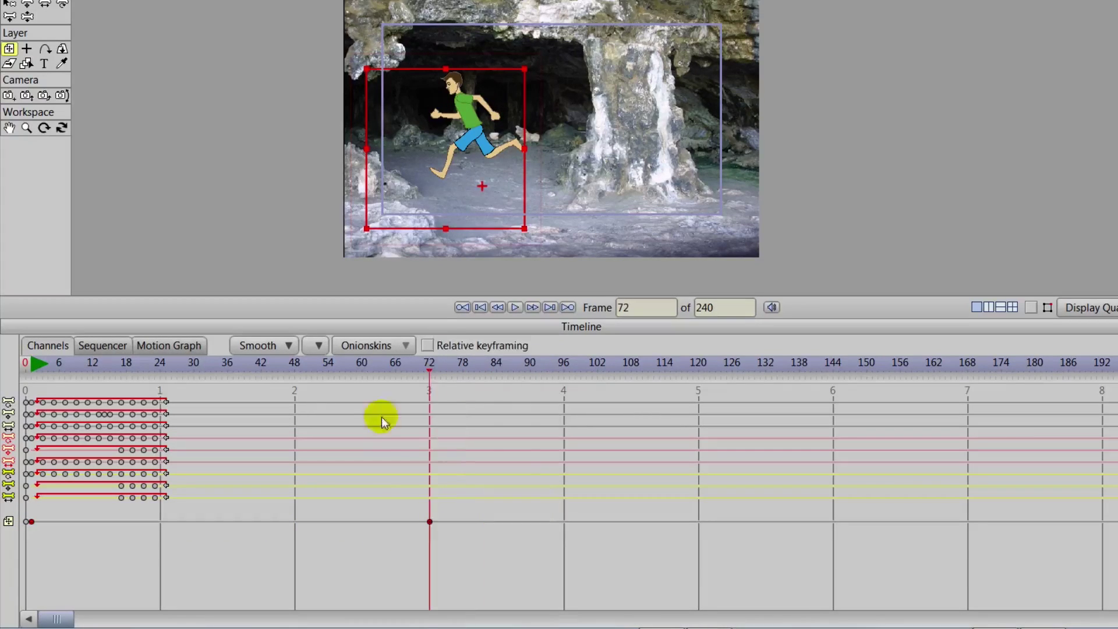
Return to frame 0, hide everything outside the output frame and preview the run.
left_click(469, 310)
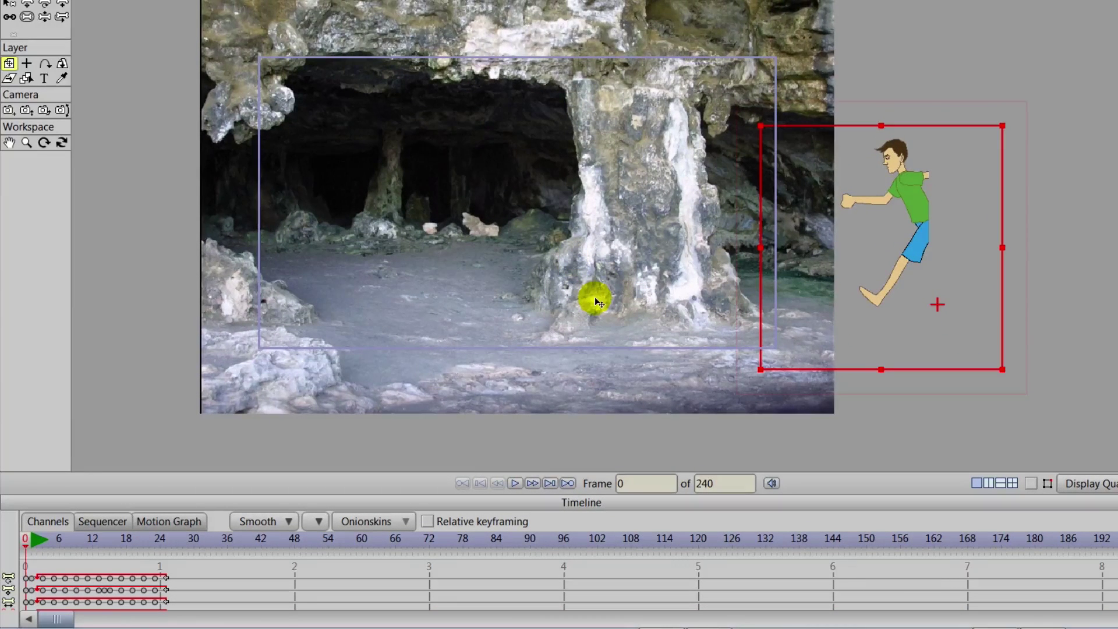
key("ctrl+m")
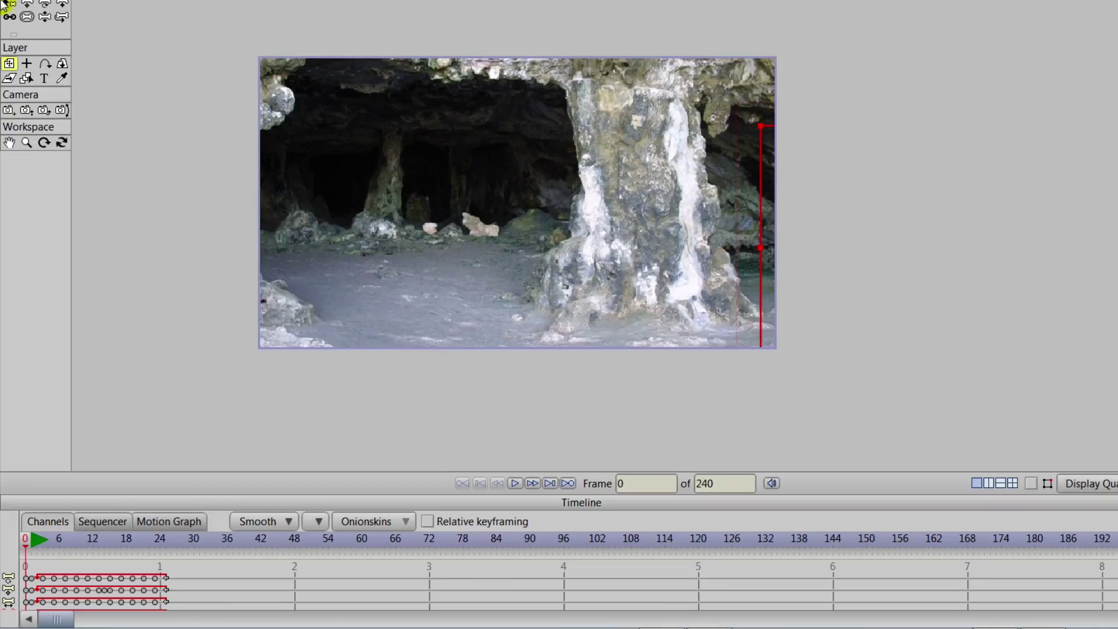
scroll(779, 339, "up", 2)
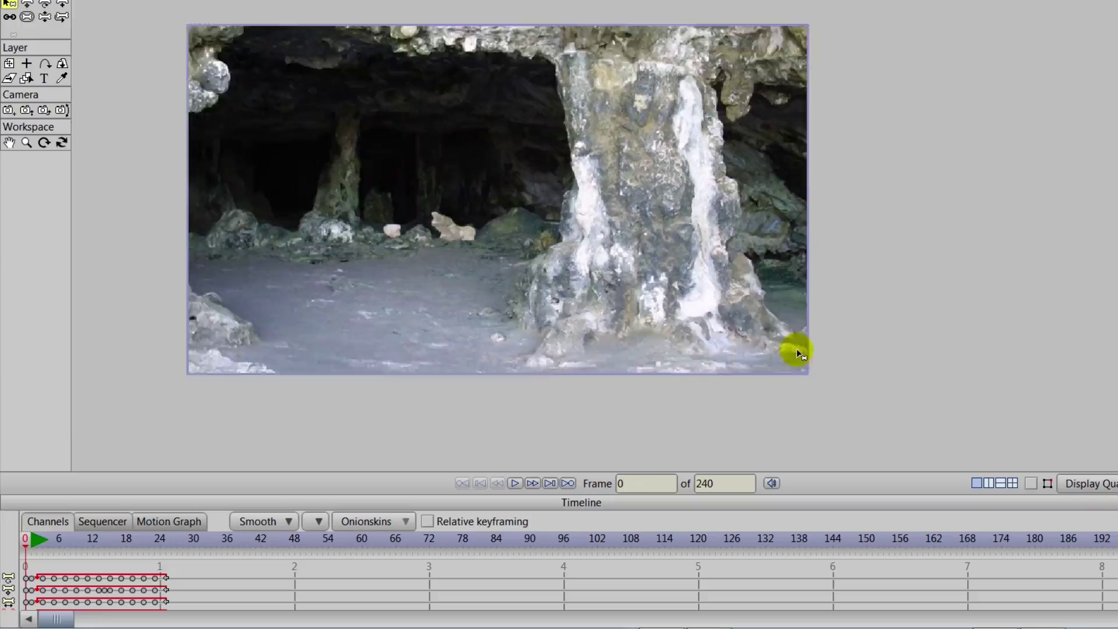
scroll(799, 349, "up", 1)
left_click_drag(823, 345, 916, 368)
scroll(915, 368, "down", 1)
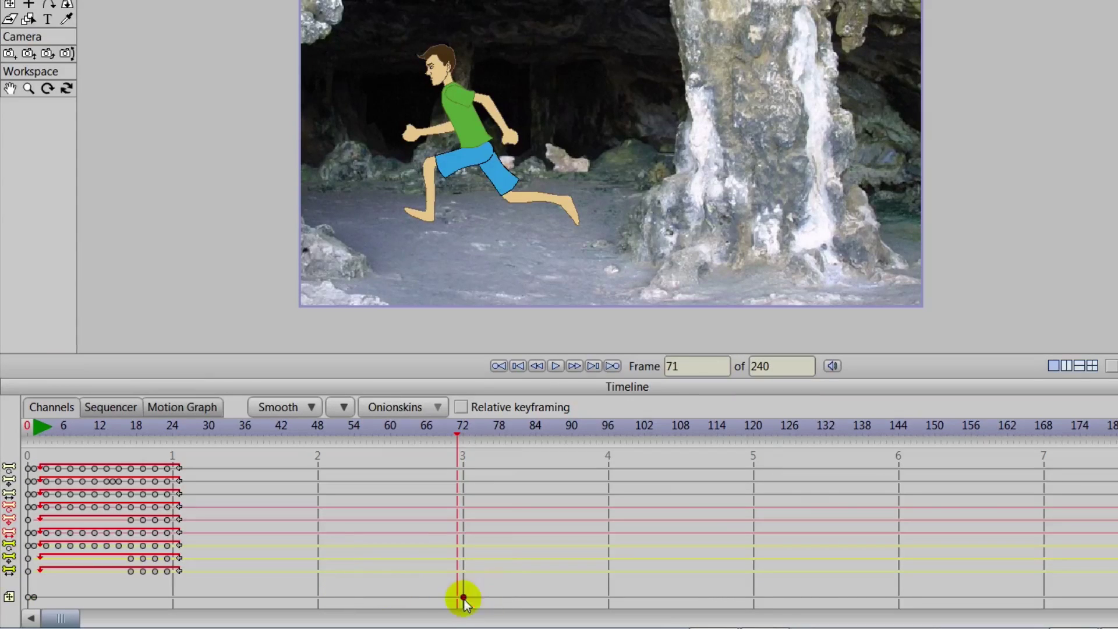
Shift the runner's final layer motion keyframe to frame 48 and play the animation from the start.
left_click_drag(463, 598, 318, 598)
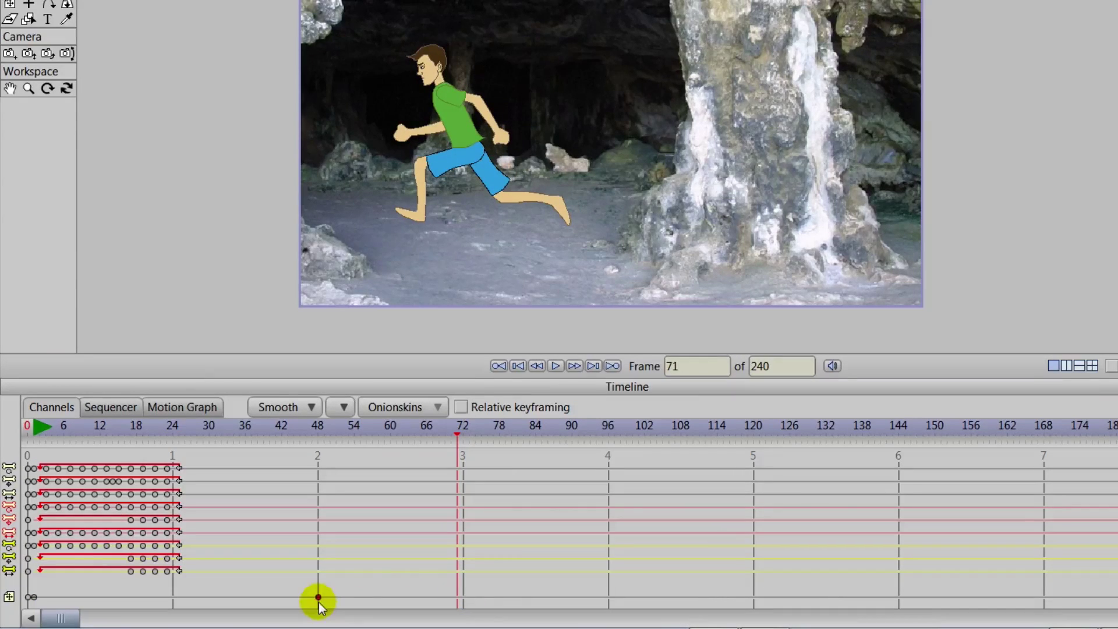
left_click(518, 366)
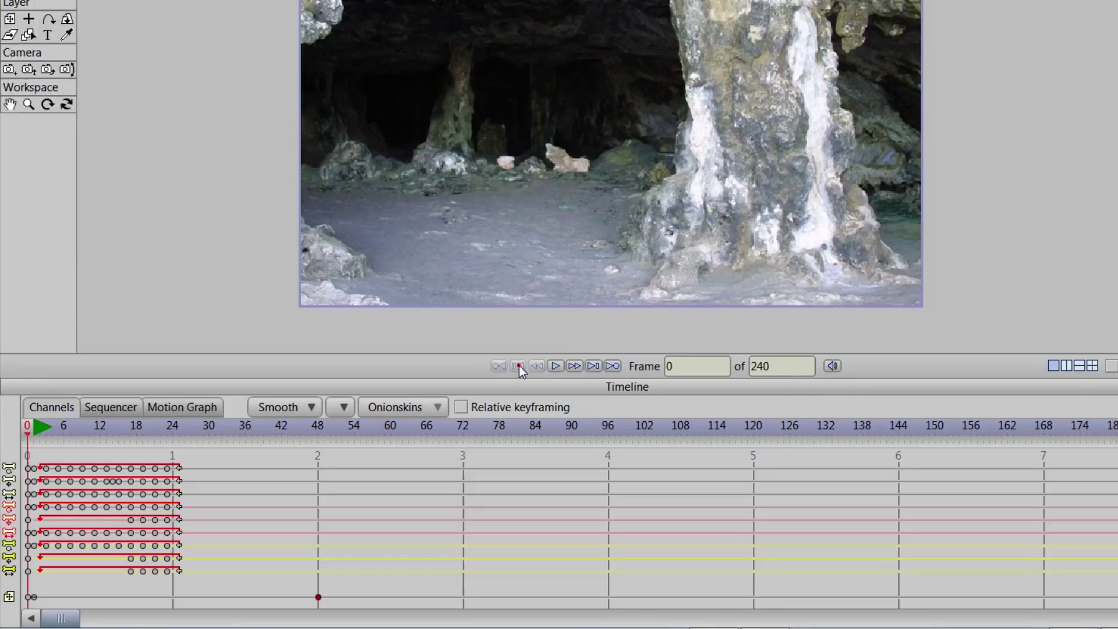
left_click(559, 366)
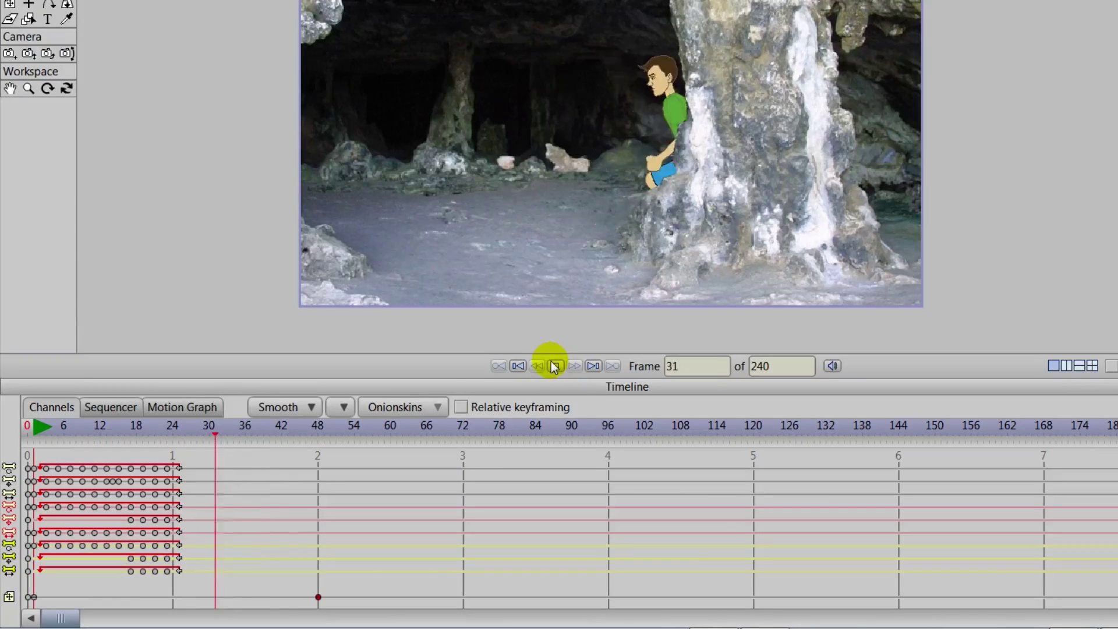
left_click(554, 366)
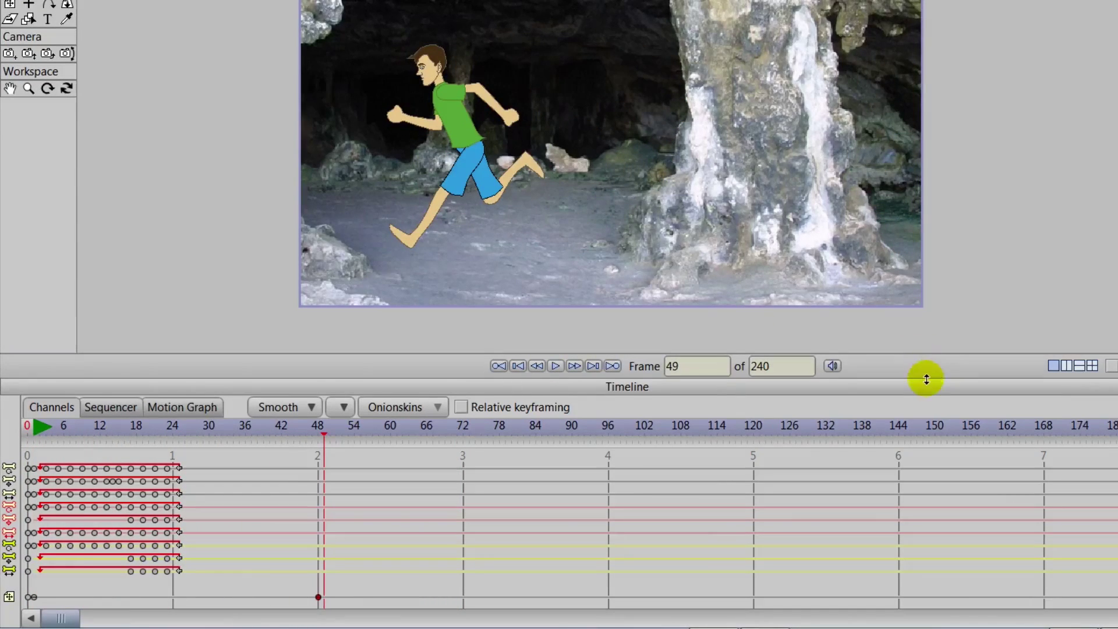
Enlarge the canvas area and replay the run from frame 0 to examine the masking at the pillar.
left_click_drag(926, 379, 913, 452)
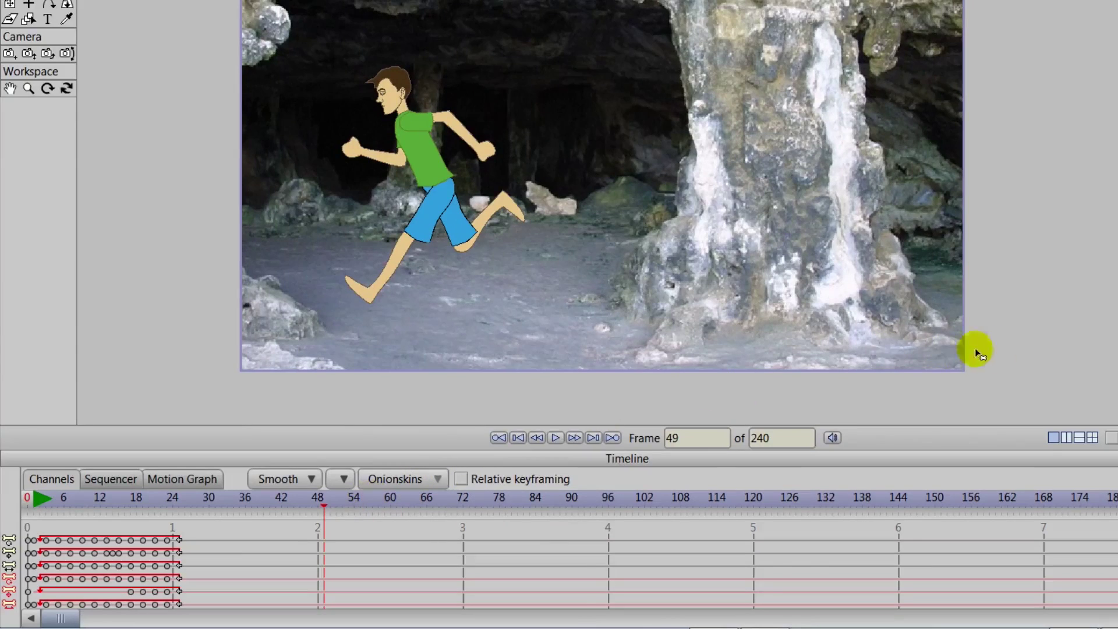
left_click_drag(987, 399, 1059, 347)
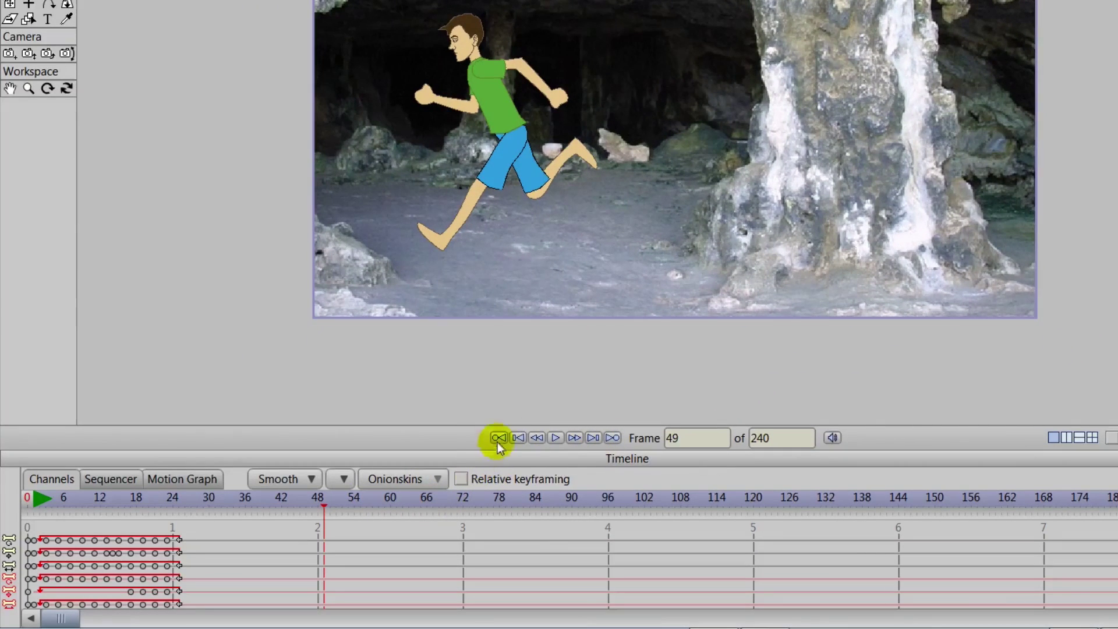
left_click(519, 436)
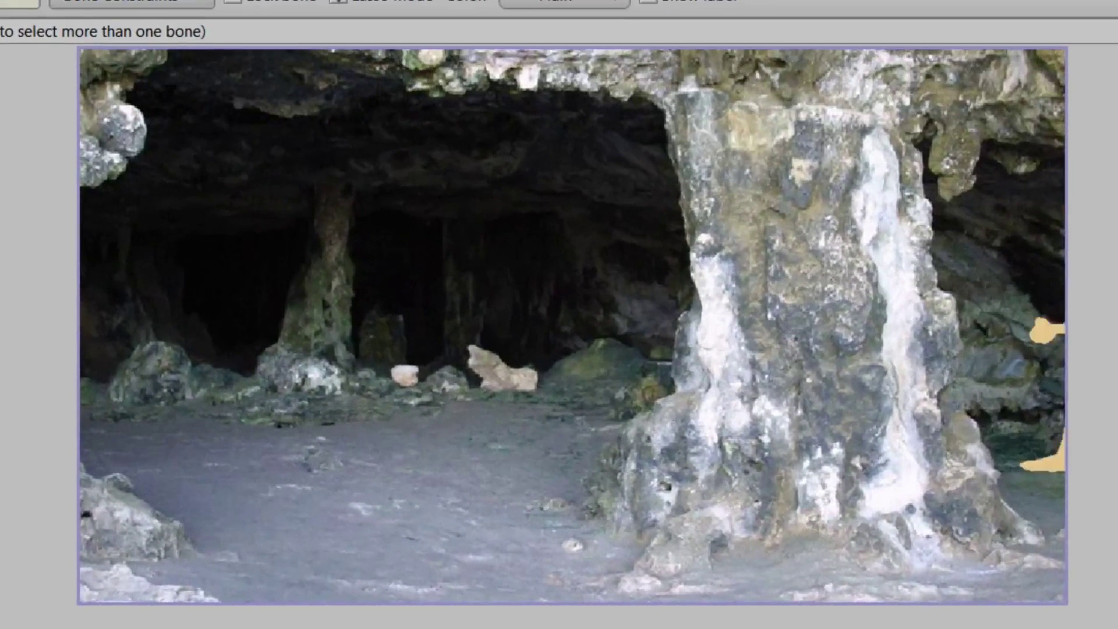